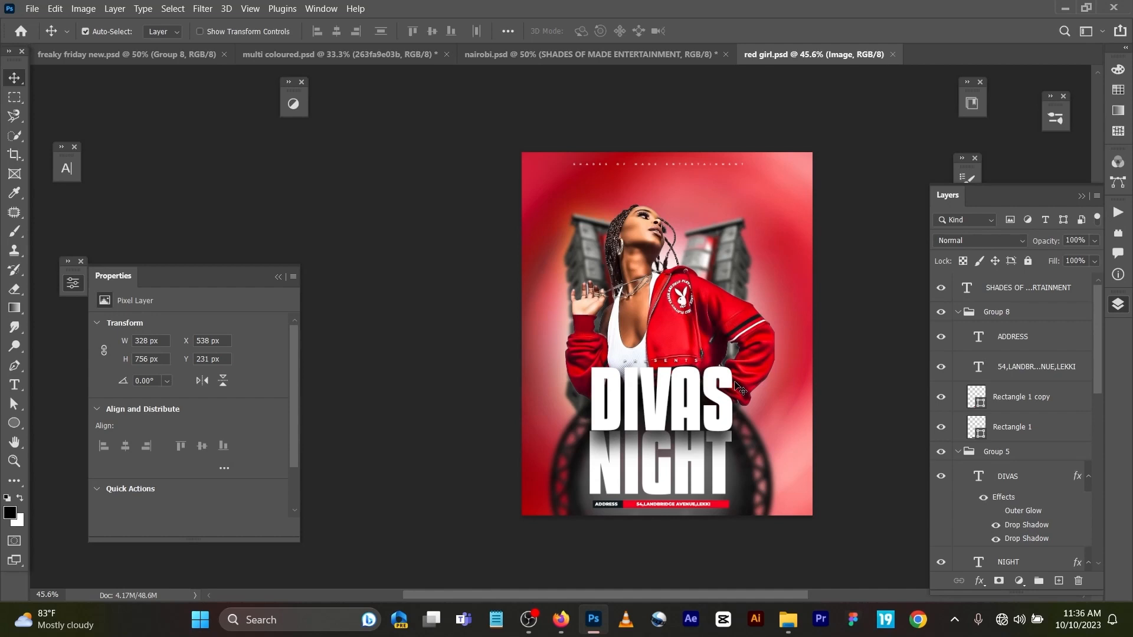
Create a new 1080 x 1350 px document at 300 ppi with a white background.
{"action": "key", "text": "ctrl+n"}
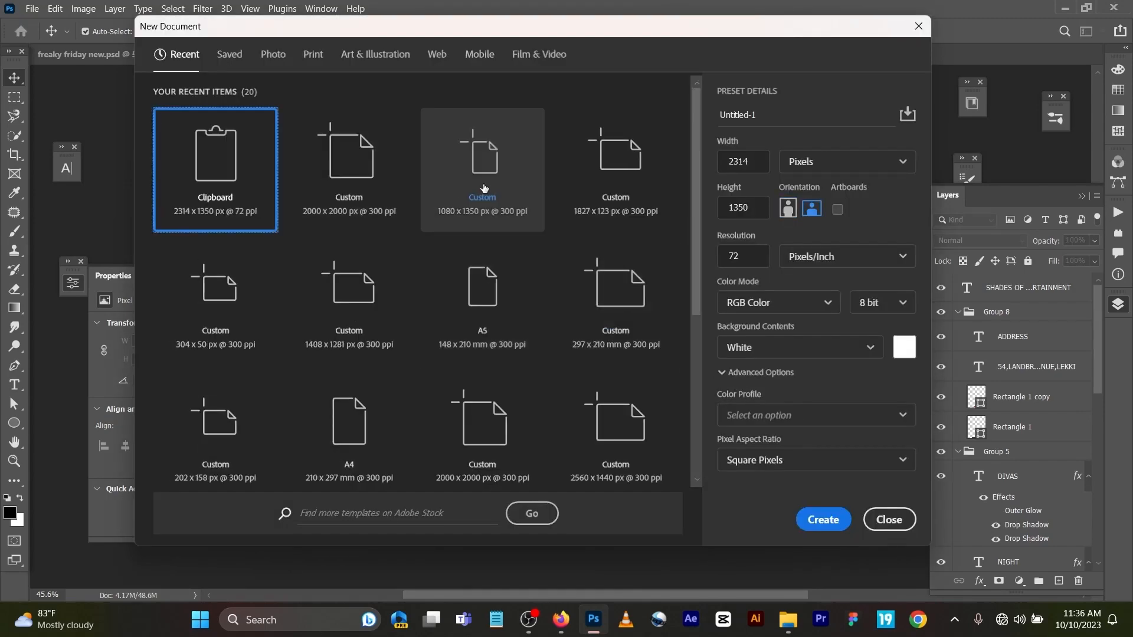
{"action": "left_click", "coordinate": [494, 186]}
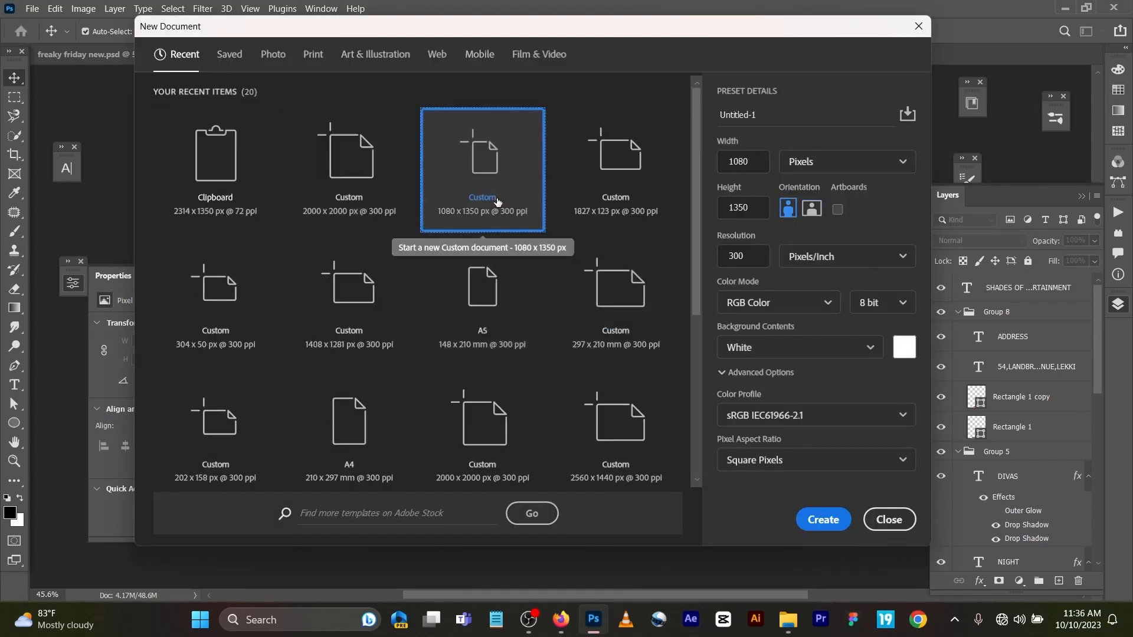
{"action": "left_click", "coordinate": [815, 518]}
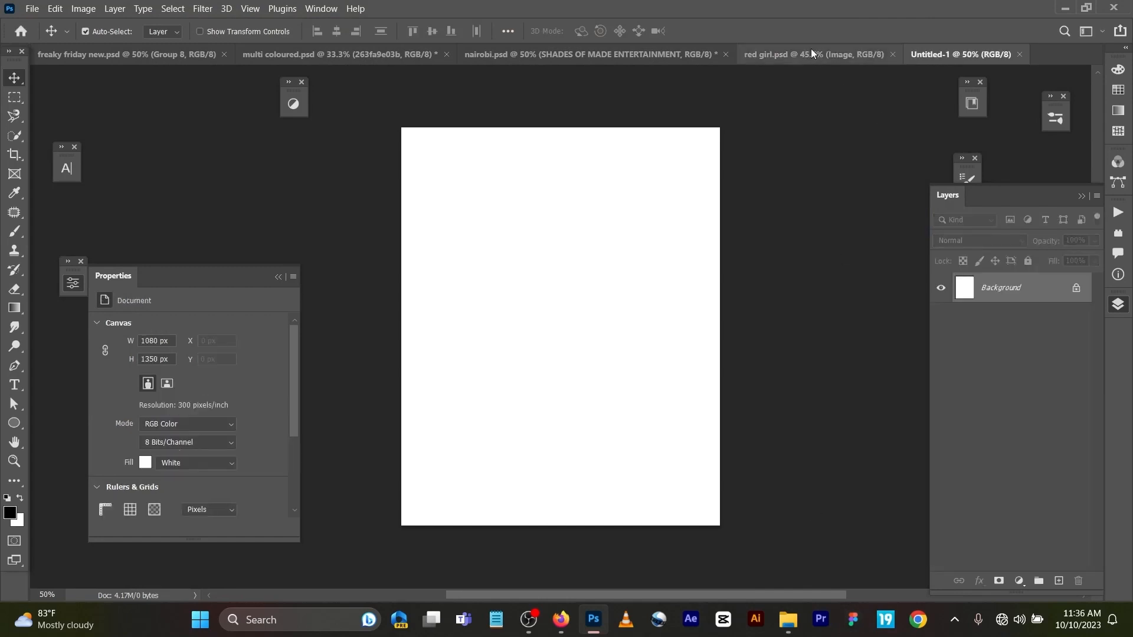
Compare the red_party_background_sparkle layer in red girl.psd with and without its Radial Blur smart filter.
{"action": "left_click", "coordinate": [811, 52]}
{"action": "scroll", "coordinate": [953, 477], "scroll_direction": "down", "scroll_amount": 3}
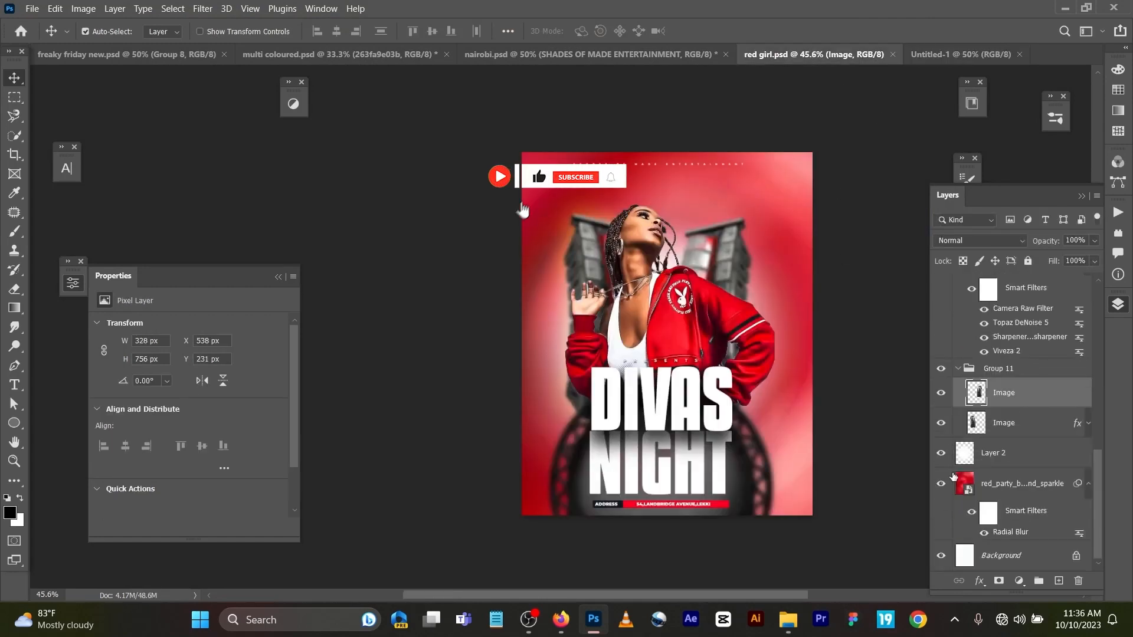
{"action": "left_click", "coordinate": [1018, 485]}
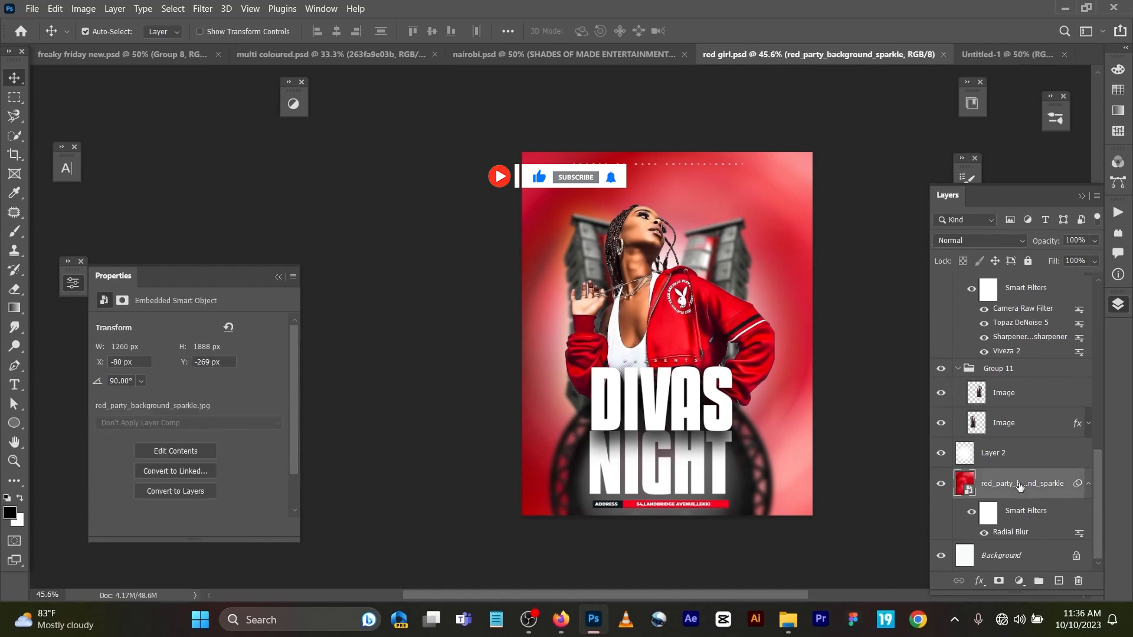
{"action": "left_click", "coordinate": [984, 533]}
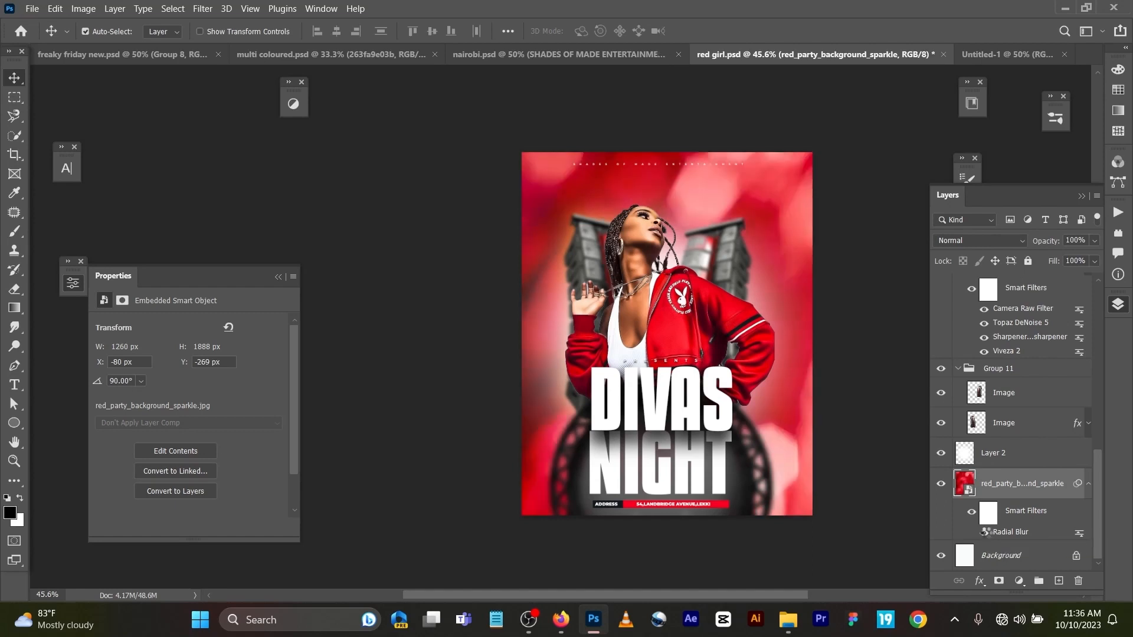
{"action": "left_click", "coordinate": [984, 533]}
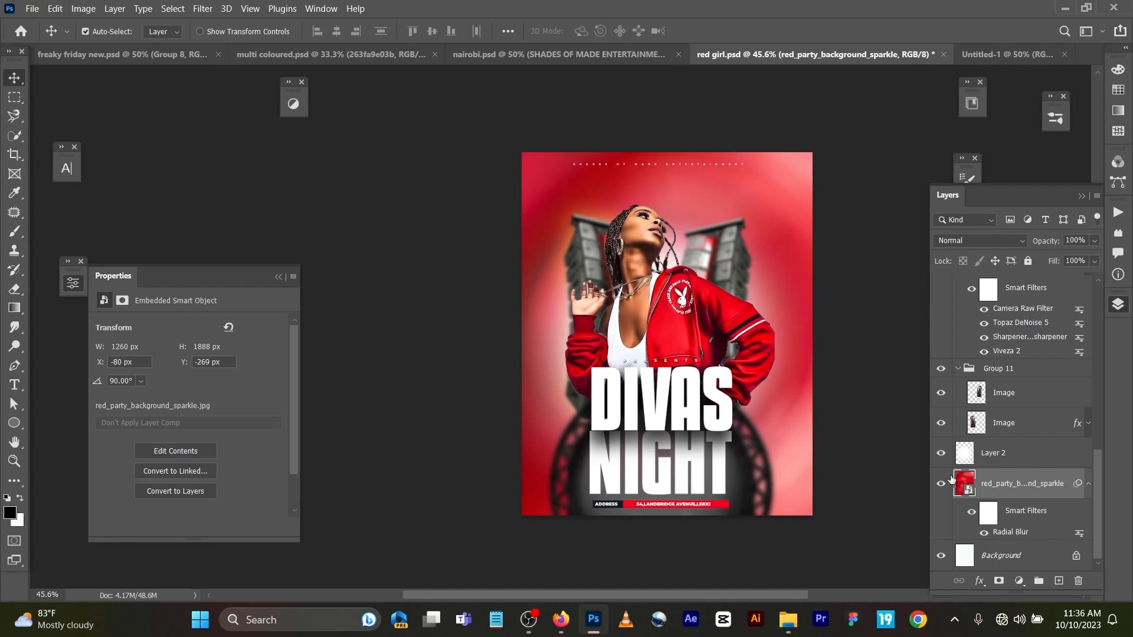
{"action": "left_click", "coordinate": [983, 534]}
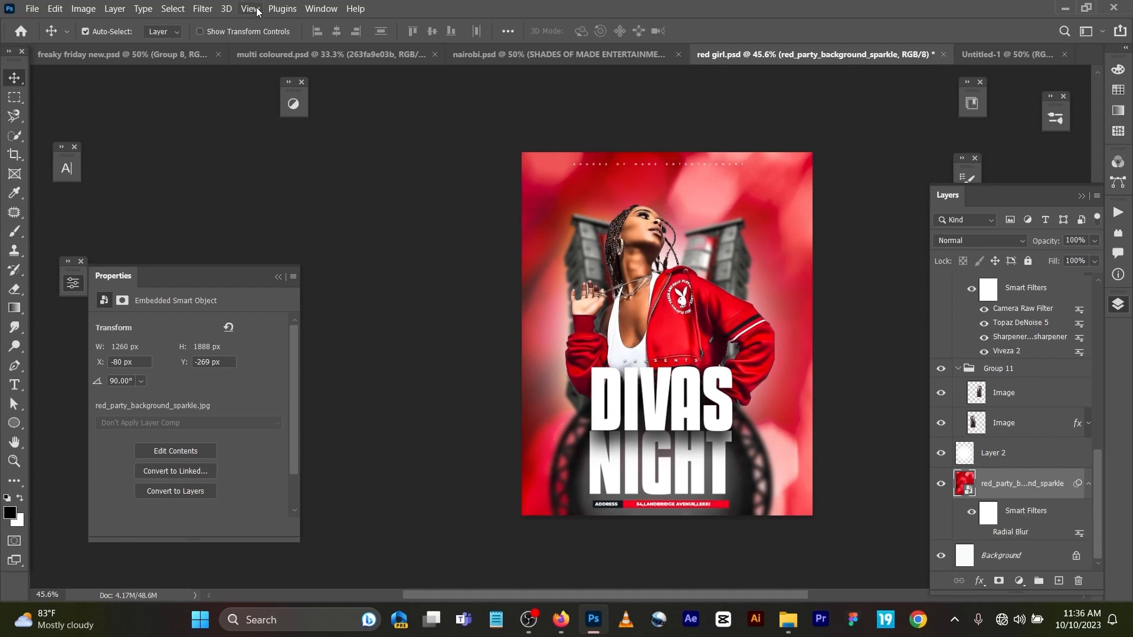
Try a Radial Blur with amount 47, Spin method and Best quality on the red sparkle background layer, and undo it.
{"action": "left_click", "coordinate": [201, 10]}
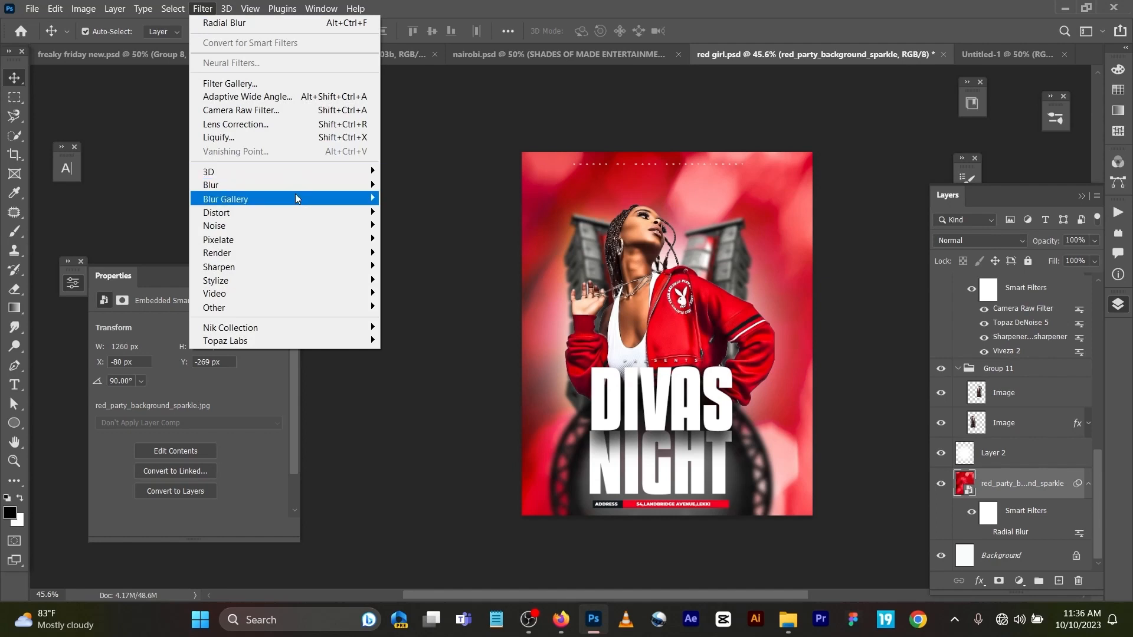
{"action": "mouse_move", "coordinate": [301, 194]}
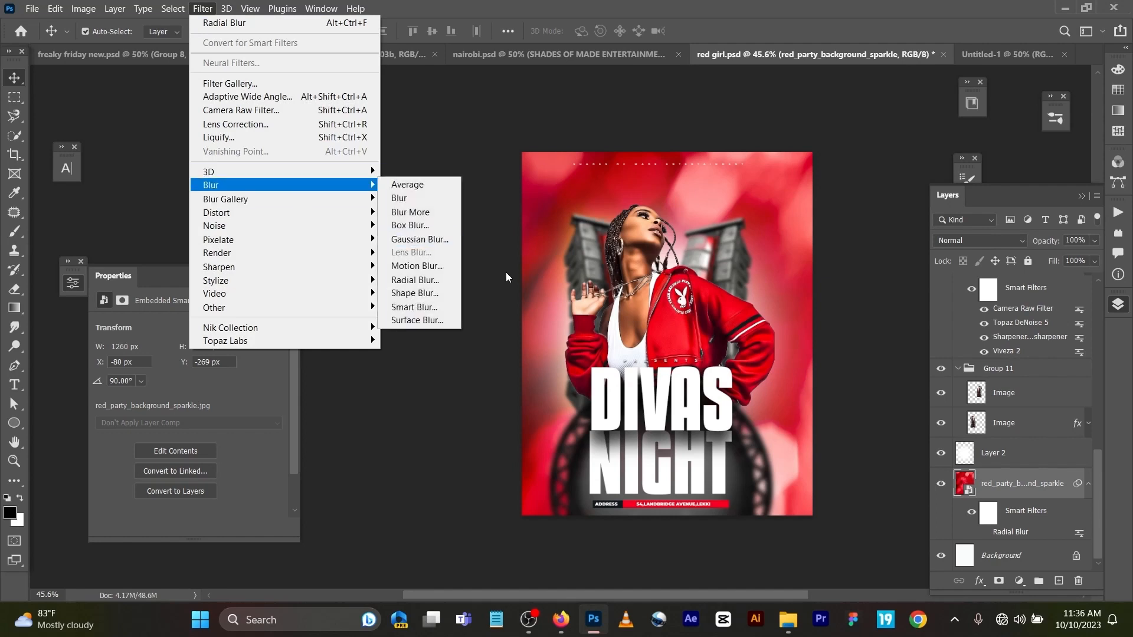
{"action": "left_click", "coordinate": [448, 281]}
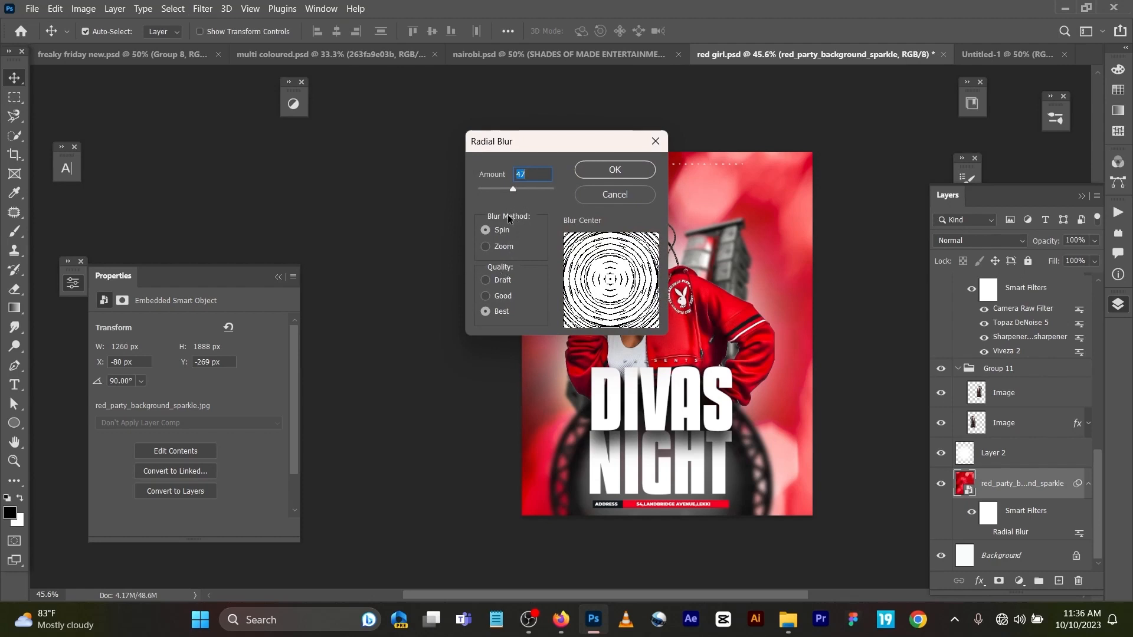
{"action": "left_click_drag", "start_coordinate": [515, 188], "coordinate": [512, 186]}
{"action": "left_click", "coordinate": [630, 171]}
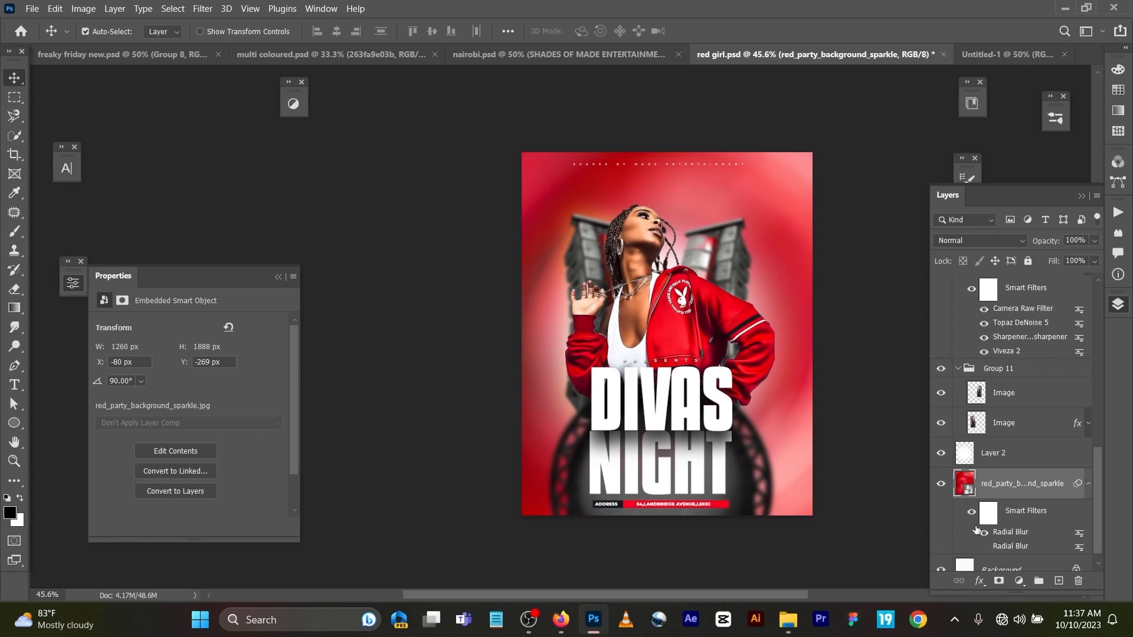
{"action": "key", "text": "ctrl+z"}
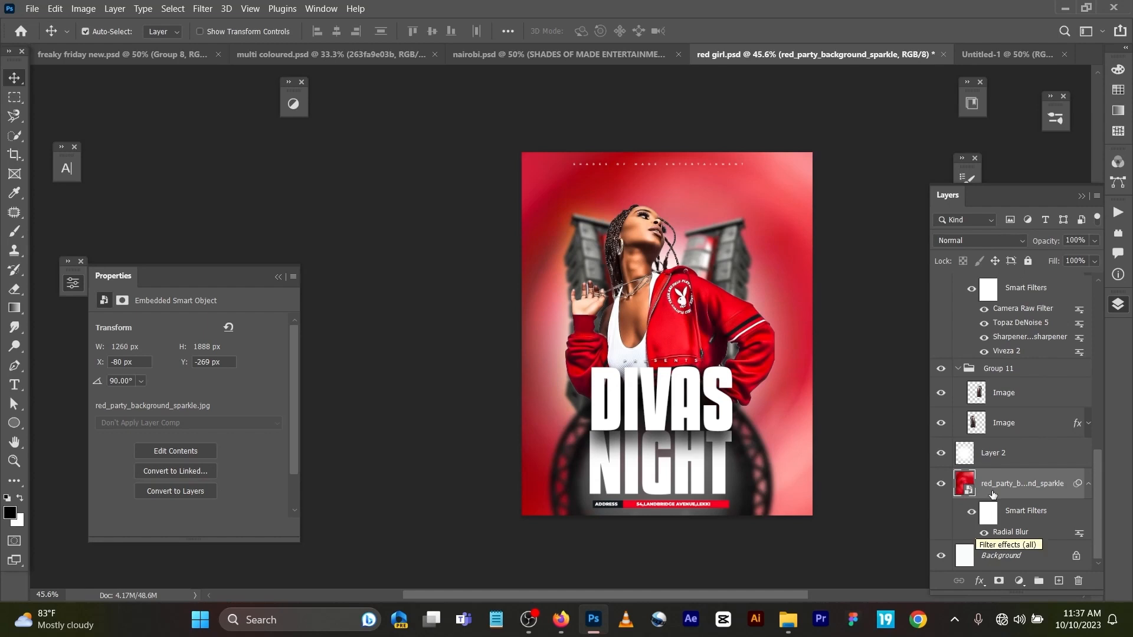
Toggle the sparkle background's existing Radial Blur off and on and review its filter settings.
{"action": "left_click", "coordinate": [985, 534]}
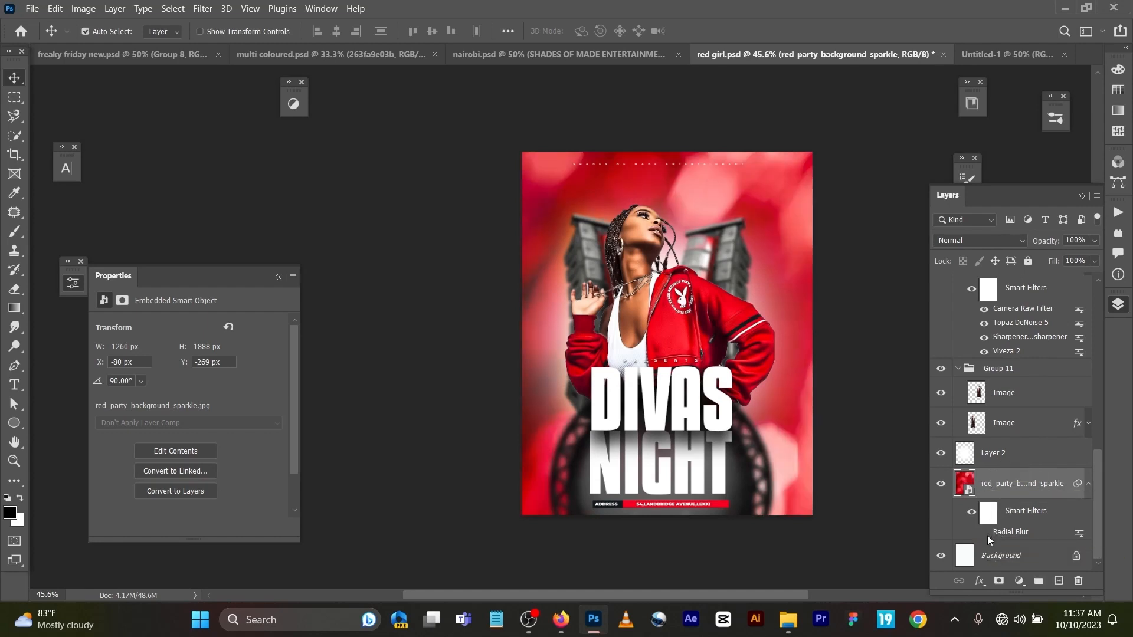
{"action": "left_click", "coordinate": [984, 533]}
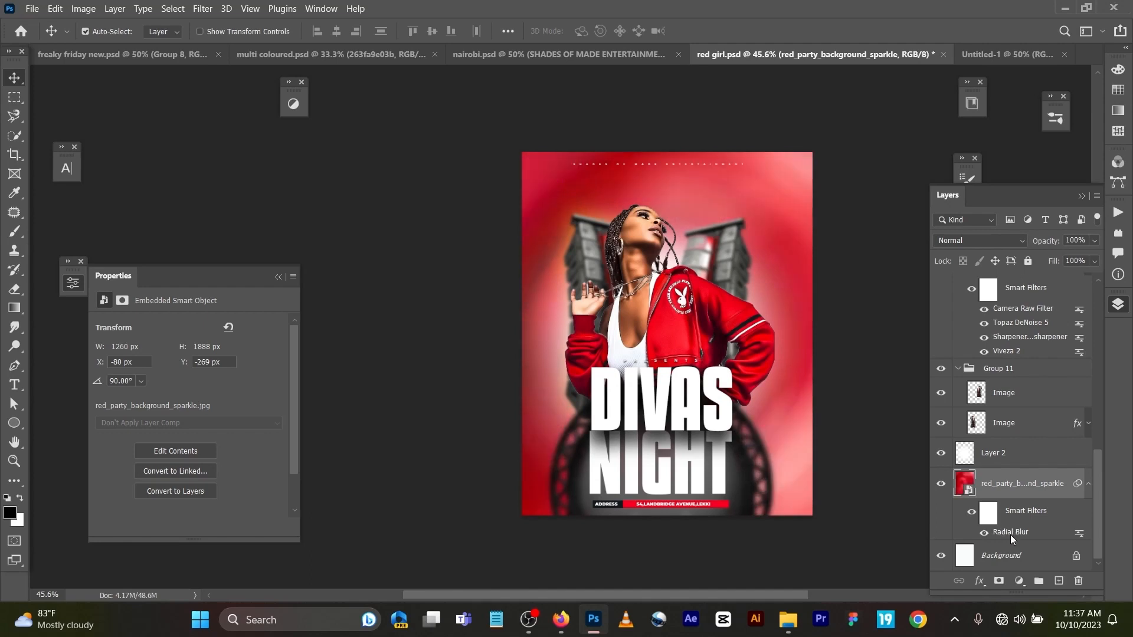
{"action": "double_click", "coordinate": [1010, 533]}
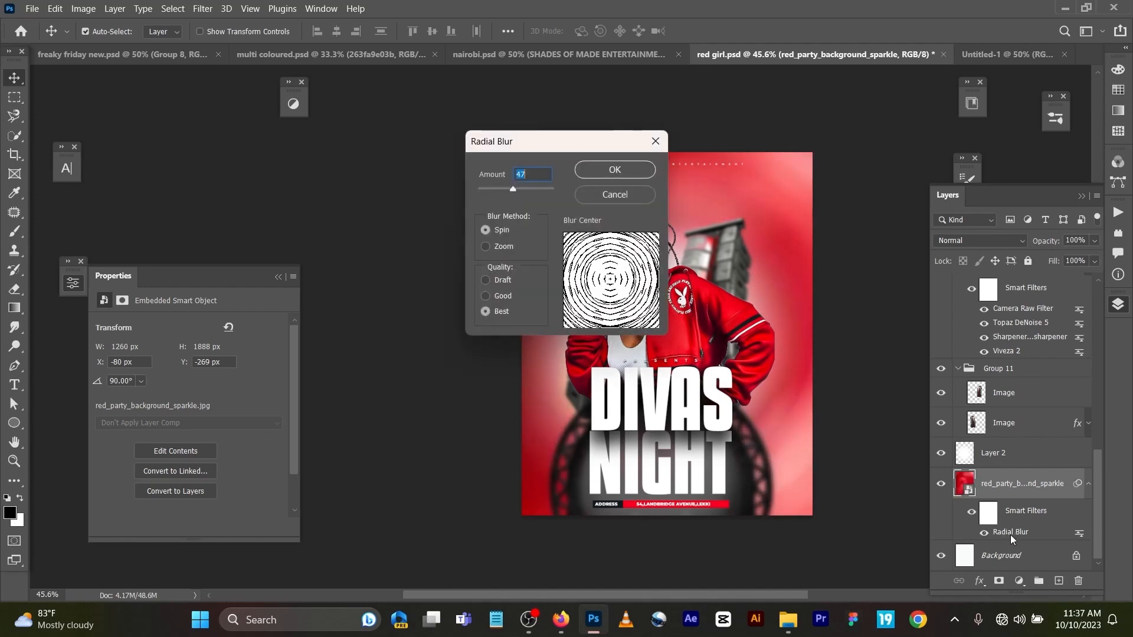
{"action": "left_click", "coordinate": [632, 172]}
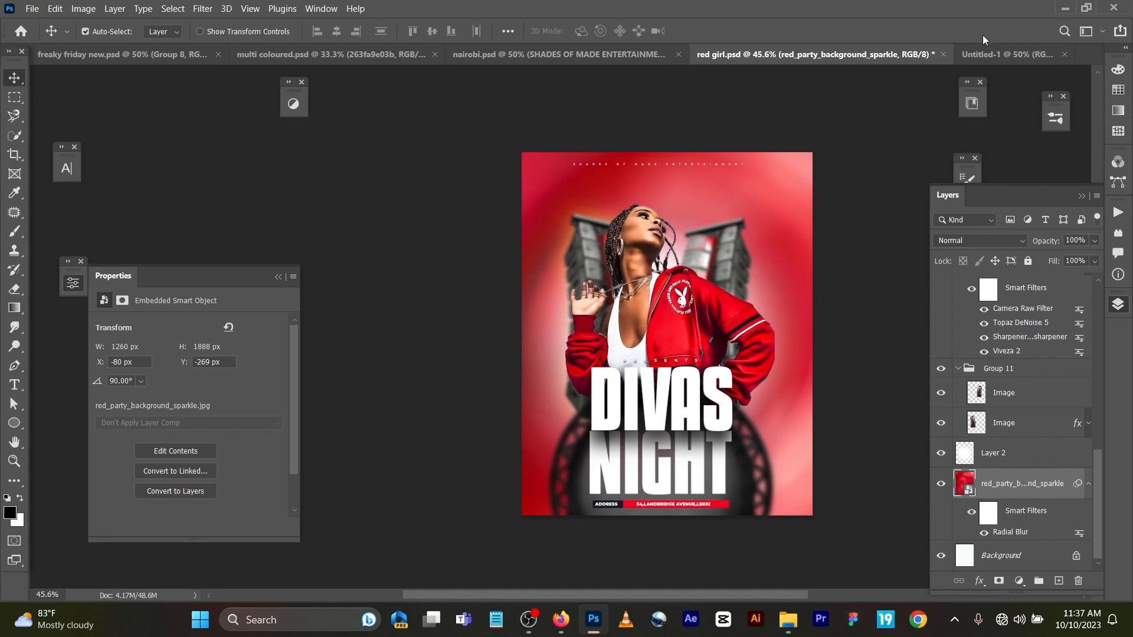
Copy the sparkle background layer into Untitled-1 and reposition it to about X -63 px, Y -318 px so it covers the canvas.
{"action": "left_click_drag", "start_coordinate": [982, 34], "coordinate": [976, 50]}
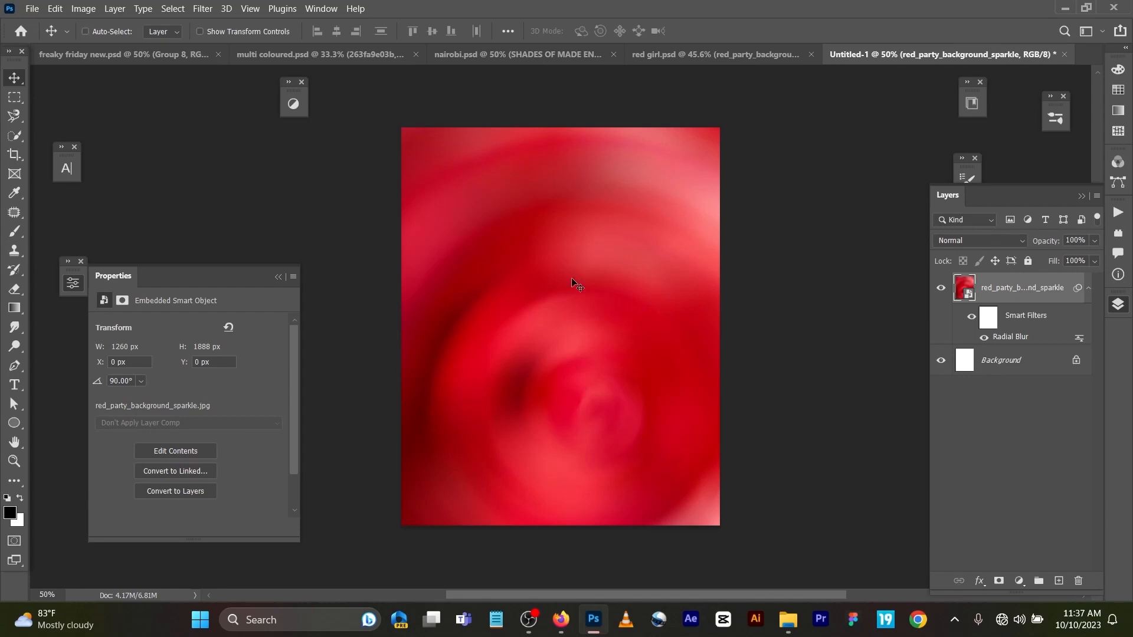
{"action": "key", "text": "ctrl"}
{"action": "key", "text": "ctrl+t"}
{"action": "left_click_drag", "start_coordinate": [579, 248], "coordinate": [560, 154]}
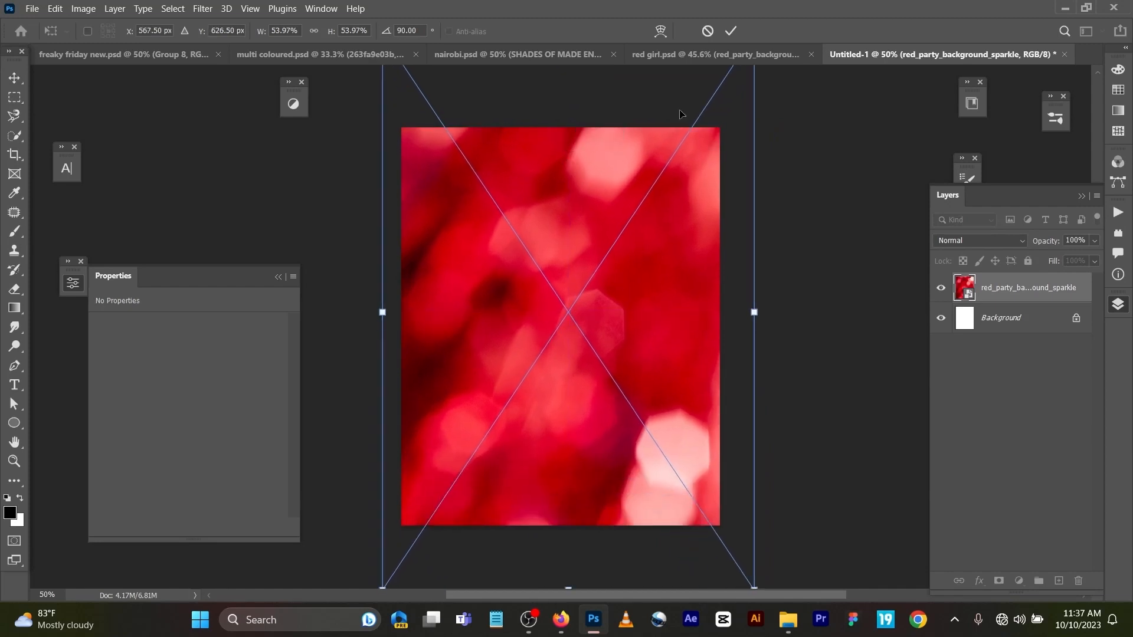
{"action": "left_click", "coordinate": [730, 29]}
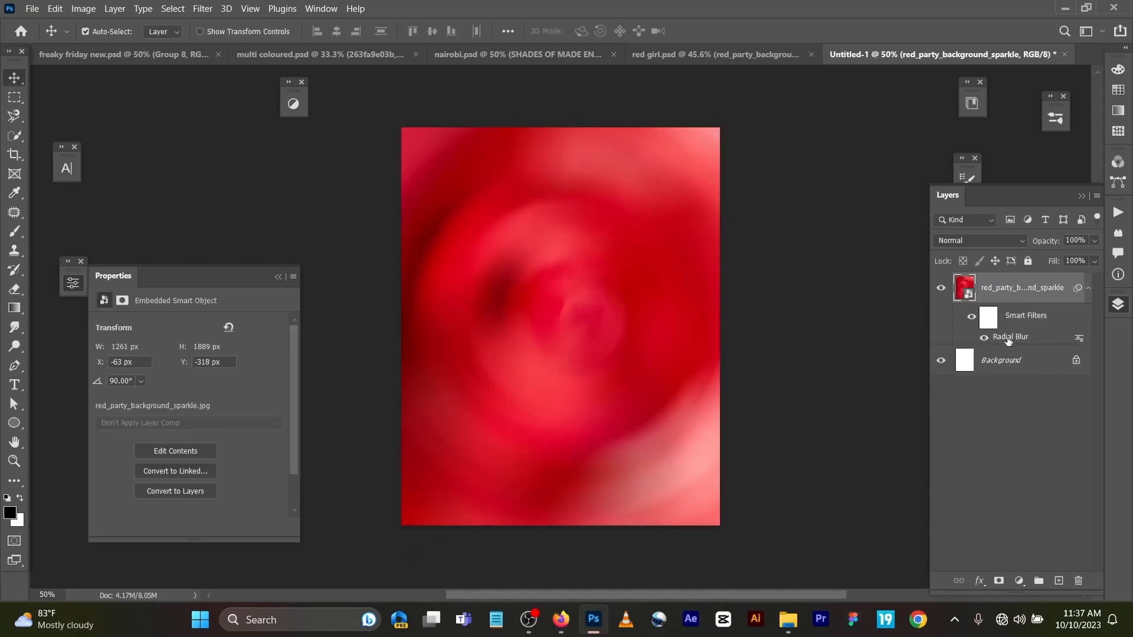
Delete the copied background's Radial Blur smart filter and reapply Radial Blur with amount 47, Spin method and Best quality.
{"action": "right_click", "coordinate": [999, 338]}
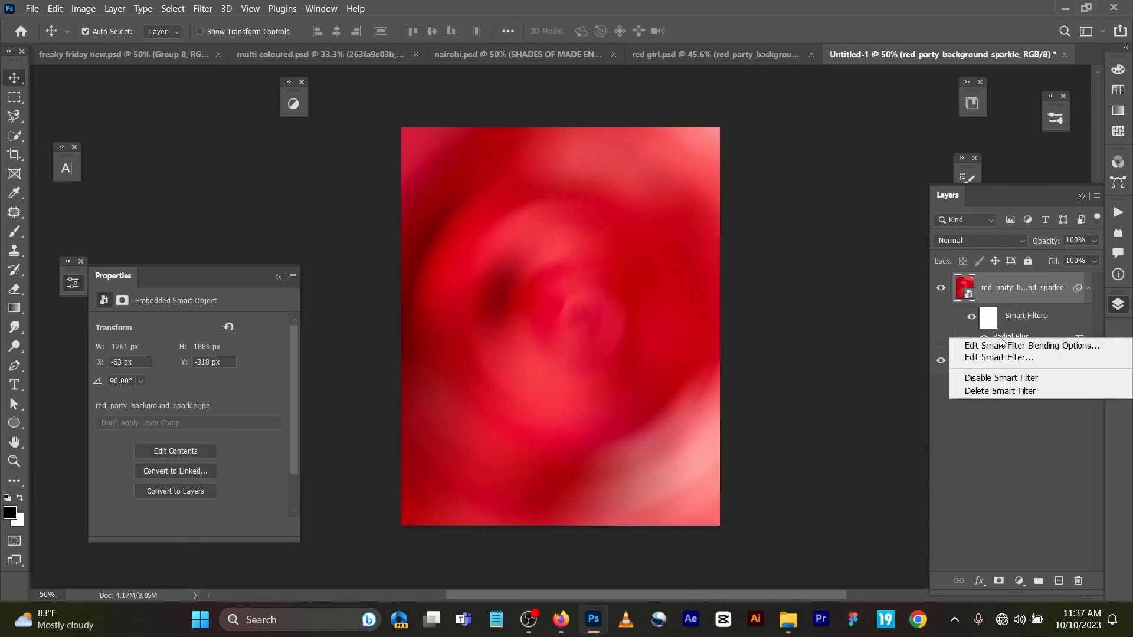
{"action": "left_click", "coordinate": [1010, 391]}
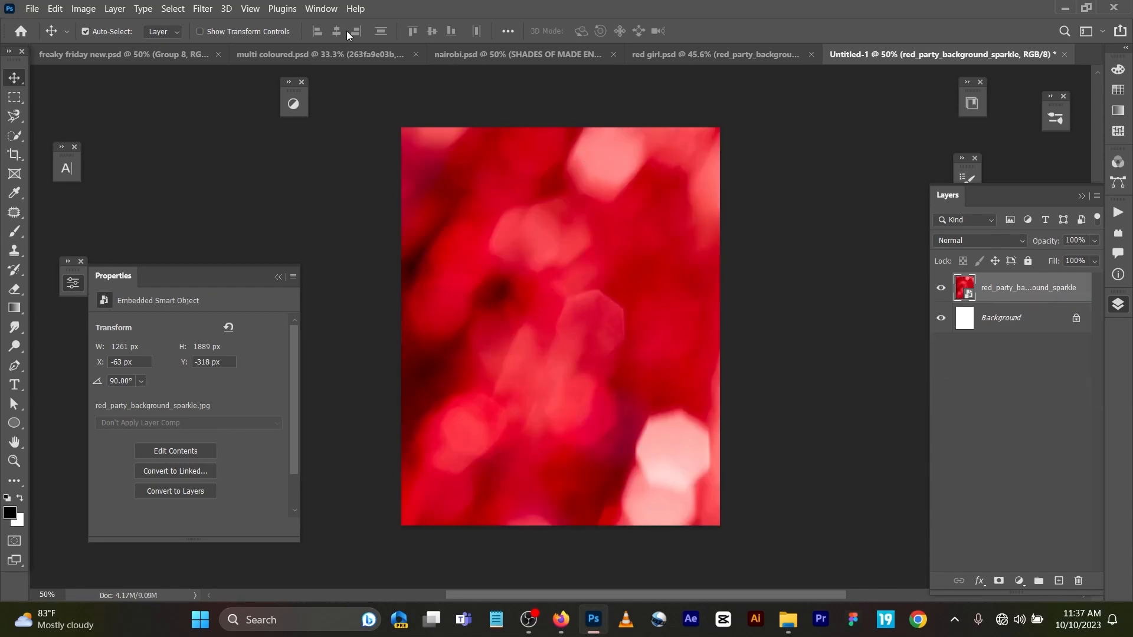
{"action": "left_click", "coordinate": [201, 8]}
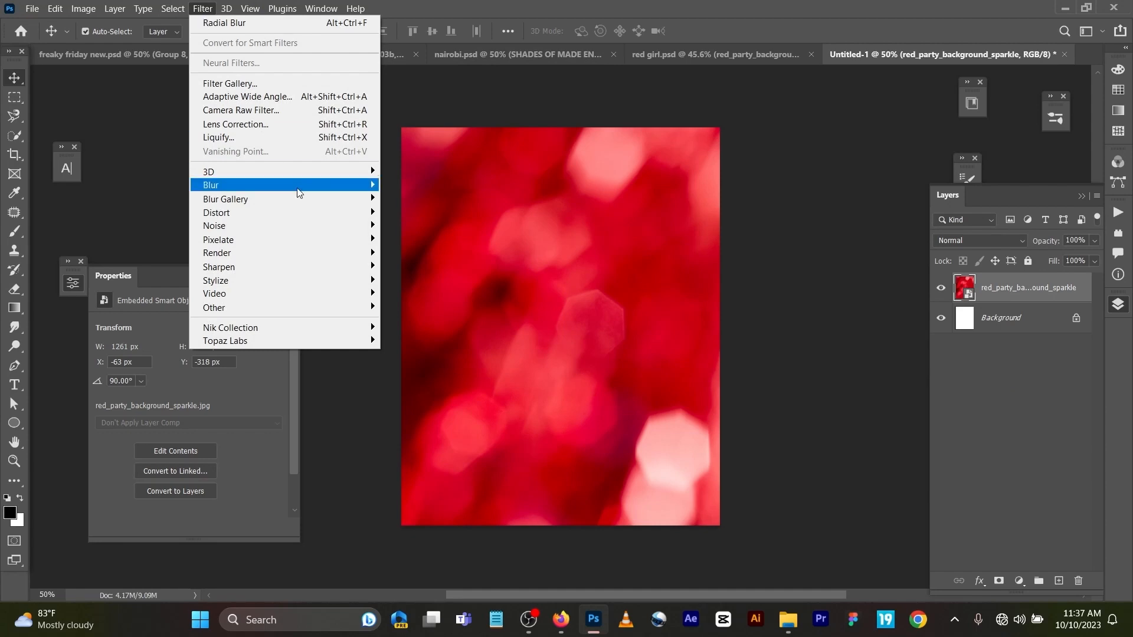
{"action": "mouse_move", "coordinate": [299, 188]}
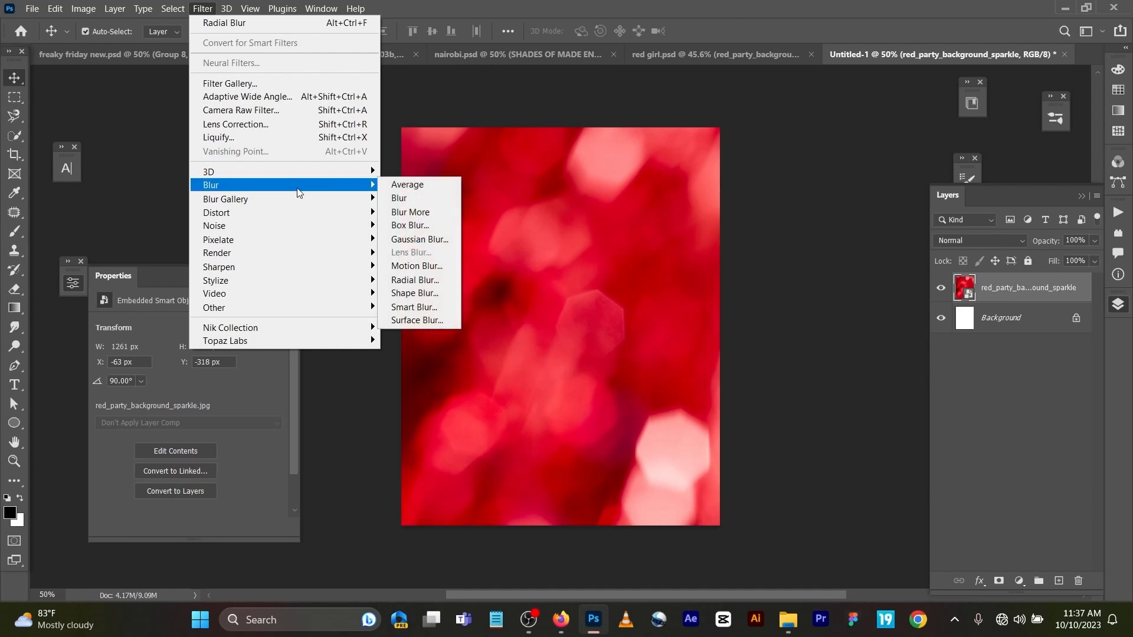
{"action": "left_click", "coordinate": [425, 279]}
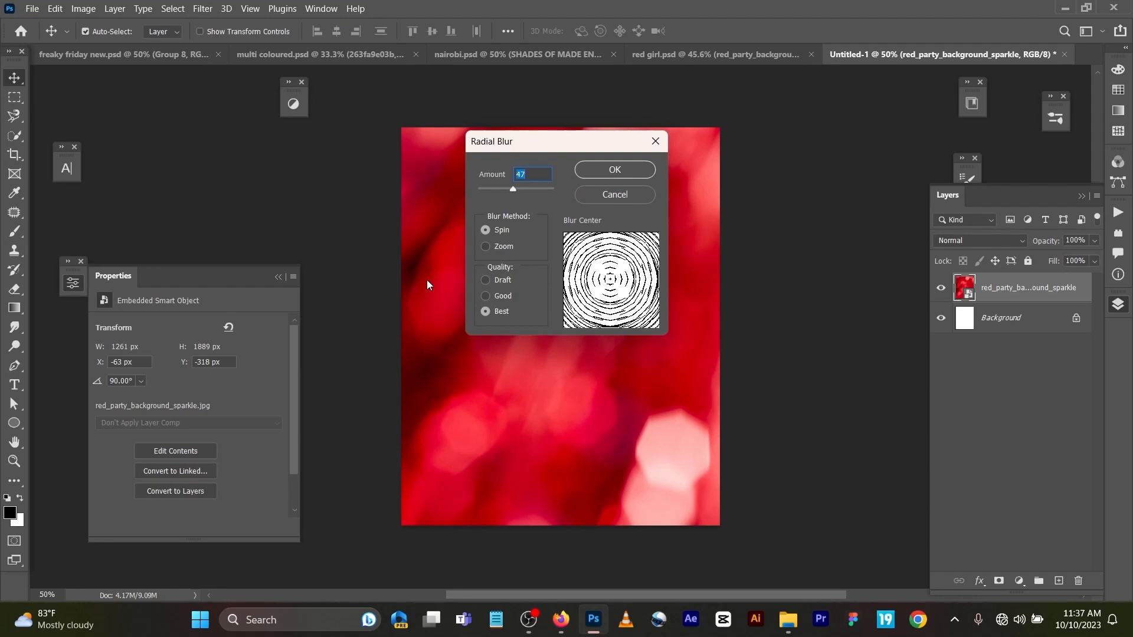
{"action": "left_click", "coordinate": [626, 172]}
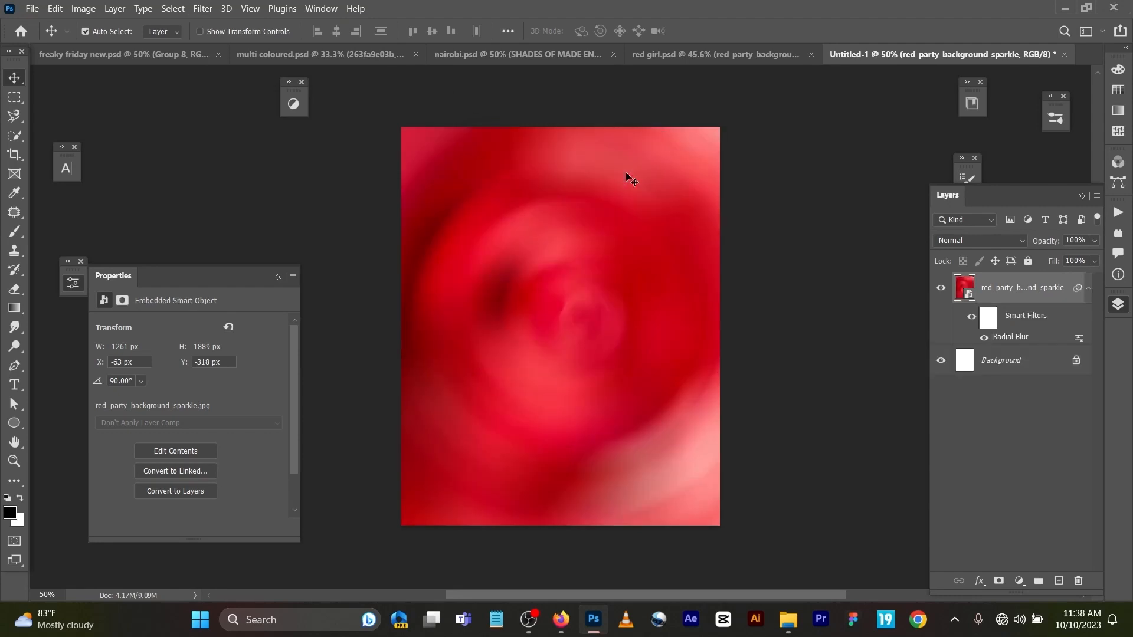
Check Layer 2 in red girl.psd and add an empty layer above the blurred background in Untitled-1.
{"action": "left_click", "coordinate": [692, 55]}
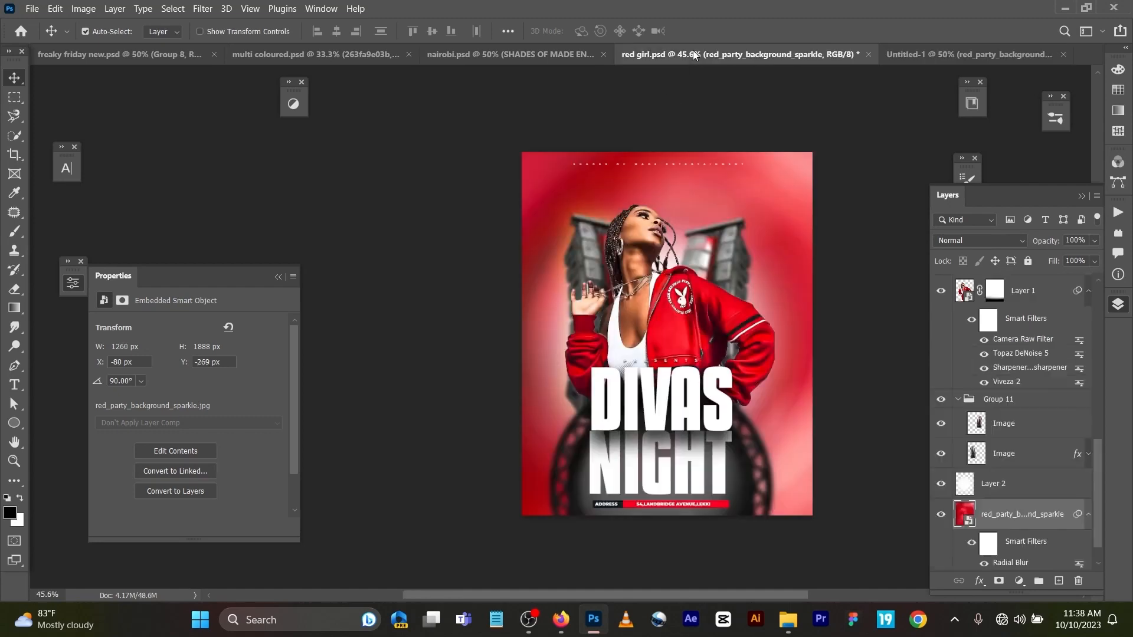
{"action": "left_click", "coordinate": [1008, 486]}
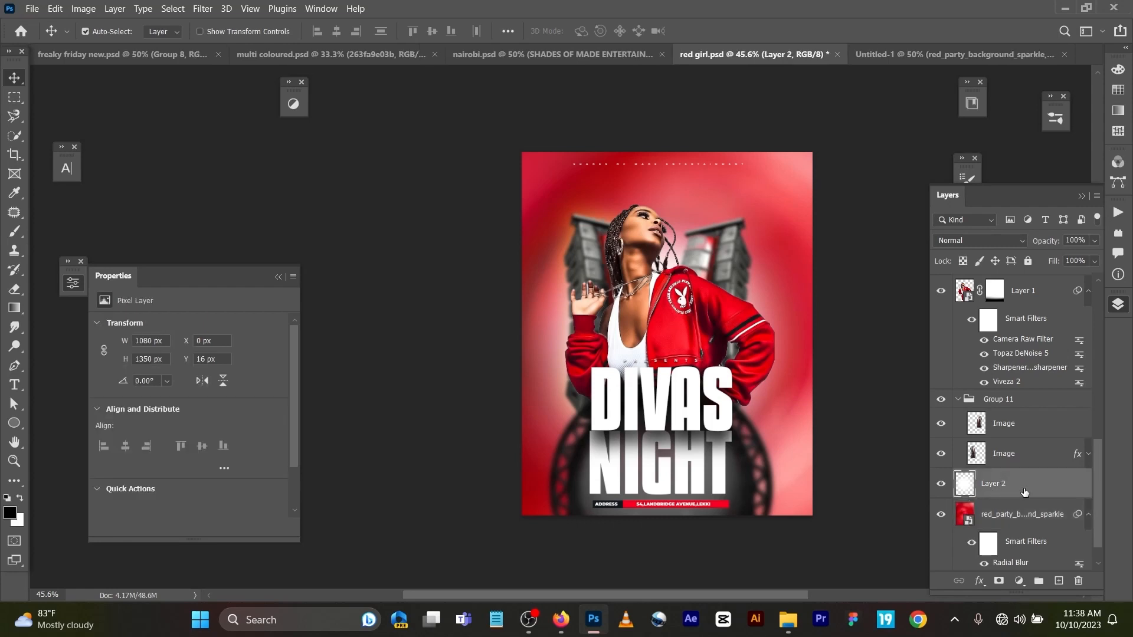
{"action": "left_click", "coordinate": [913, 55]}
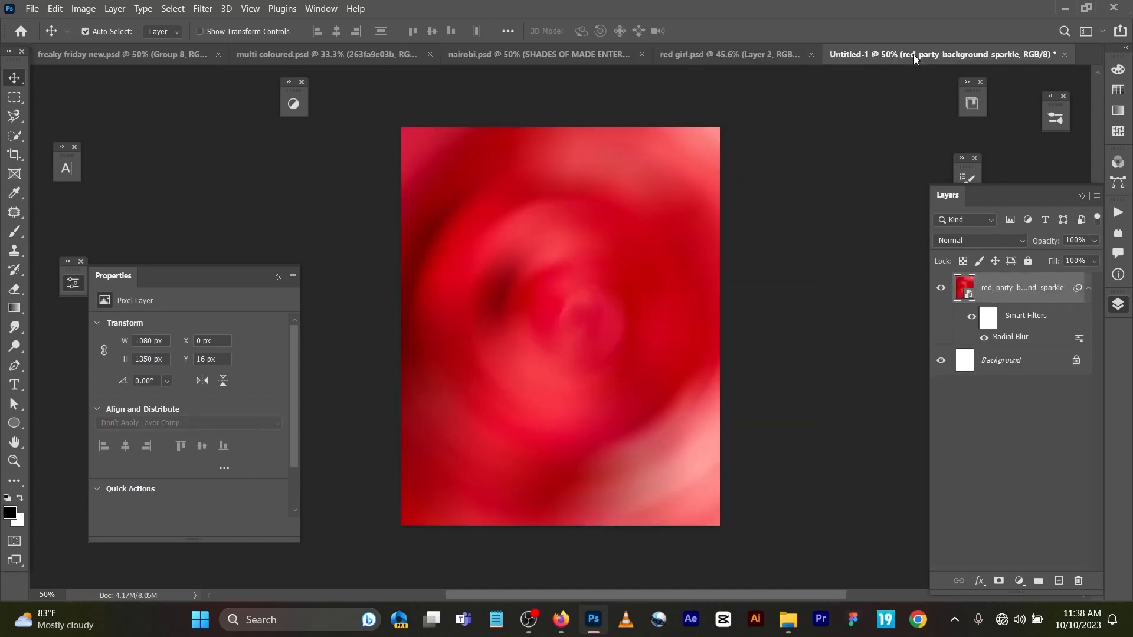
{"action": "left_click", "coordinate": [1060, 583]}
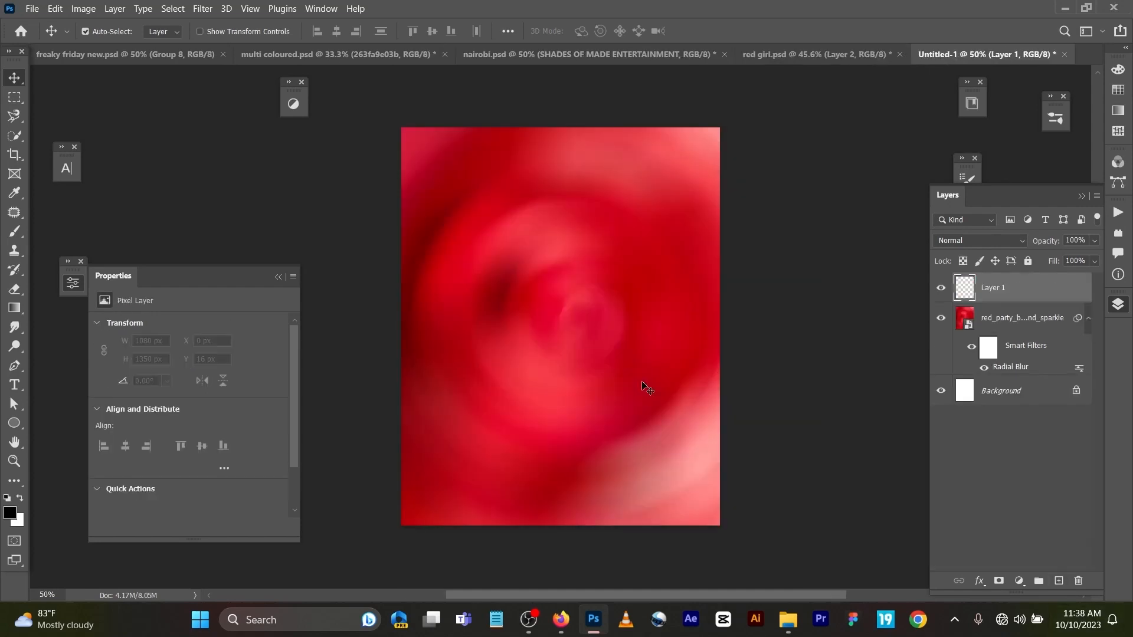
Paint a single white glow near the canvas centre on the new layer with a soft 700 px brush.
{"action": "key", "text": "b"}
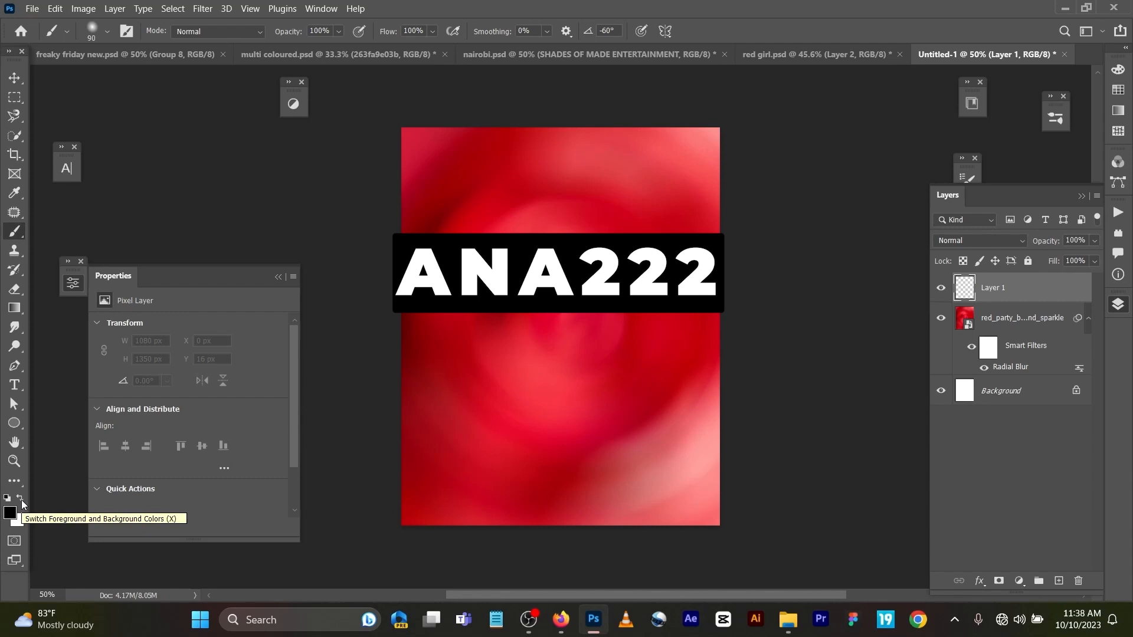
{"action": "left_click", "coordinate": [22, 499]}
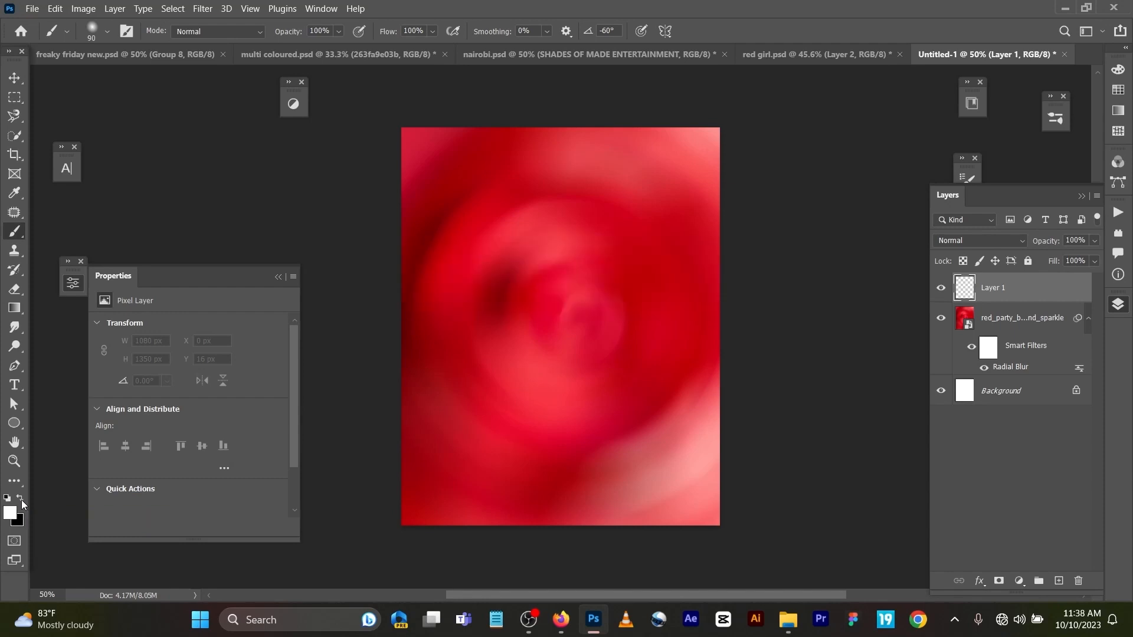
{"action": "key", "text": "bracketright"}
{"action": "key", "text": "bracketright"}
{"action": "key", "text": "bracketright"}
{"action": "key", "text": "bracketright"}
{"action": "key", "text": "bracketright"}
{"action": "key", "text": "bracketright"}
{"action": "key", "text": "bracketright"}
{"action": "key", "text": "bracketright"}
{"action": "key", "text": "bracketright"}
{"action": "key", "text": "bracketright"}
{"action": "key", "text": "bracketright"}
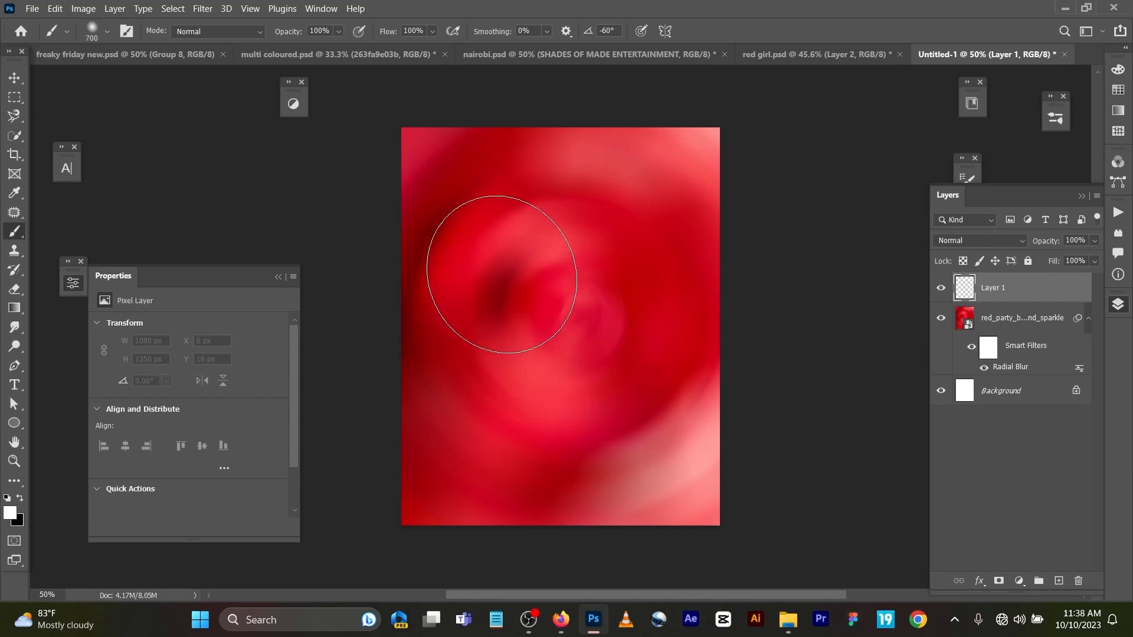
{"action": "left_click", "coordinate": [557, 308]}
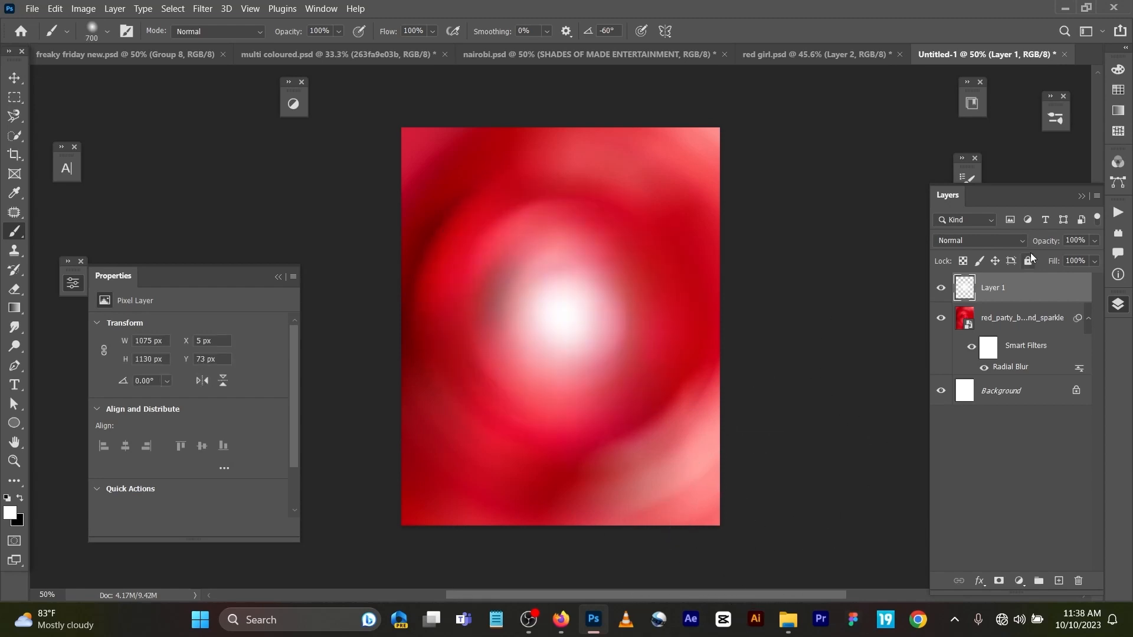
Enlarge the white glow layer proportionally to 148.5% so it extends beyond the canvas on all sides.
{"action": "key", "text": "ctrl+t"}
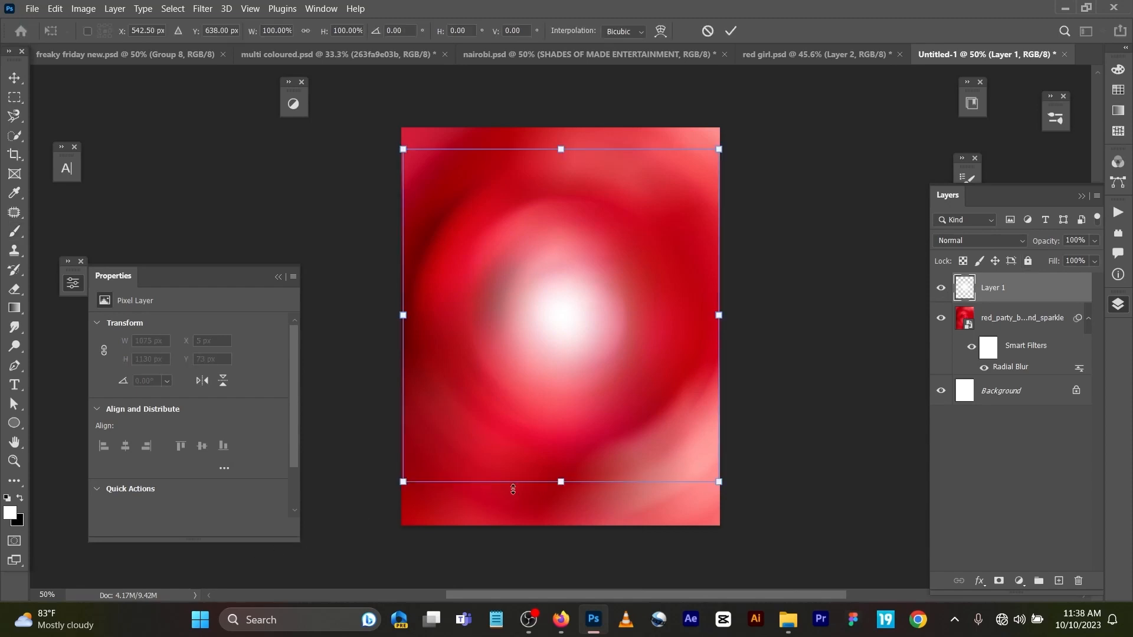
{"action": "left_click_drag", "start_coordinate": [561, 480], "coordinate": [561, 548]}
{"action": "left_click_drag", "start_coordinate": [560, 149], "coordinate": [561, 71]}
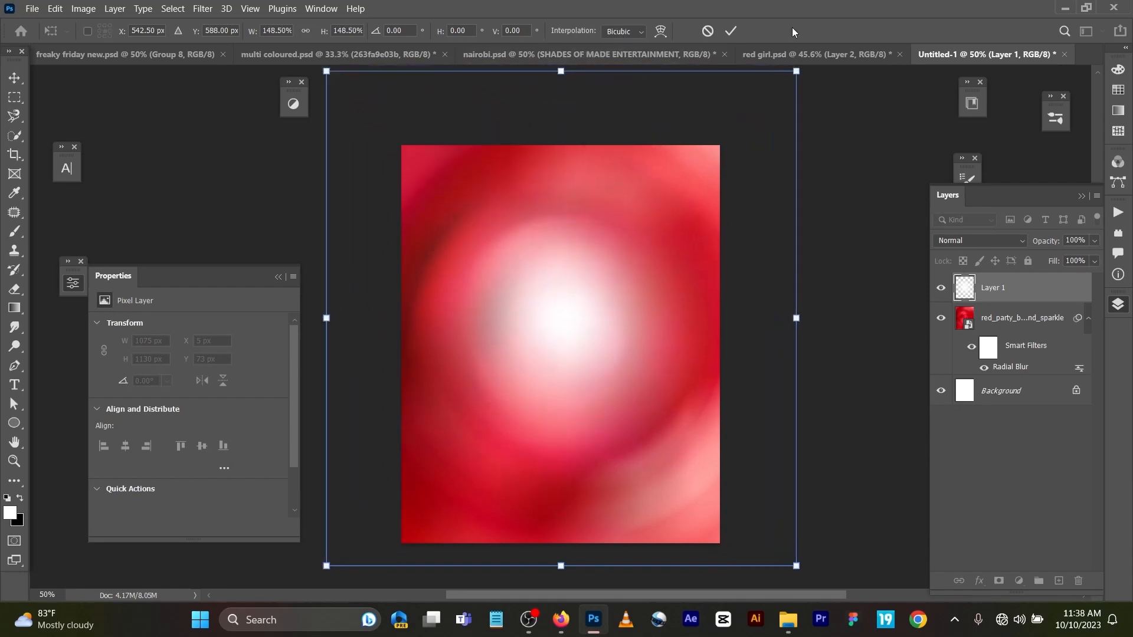
{"action": "left_click", "coordinate": [731, 26]}
Examine the two speaker image layers in Group 11 of red girl.psd and the lower one's layer style.
{"action": "left_click", "coordinate": [817, 54]}
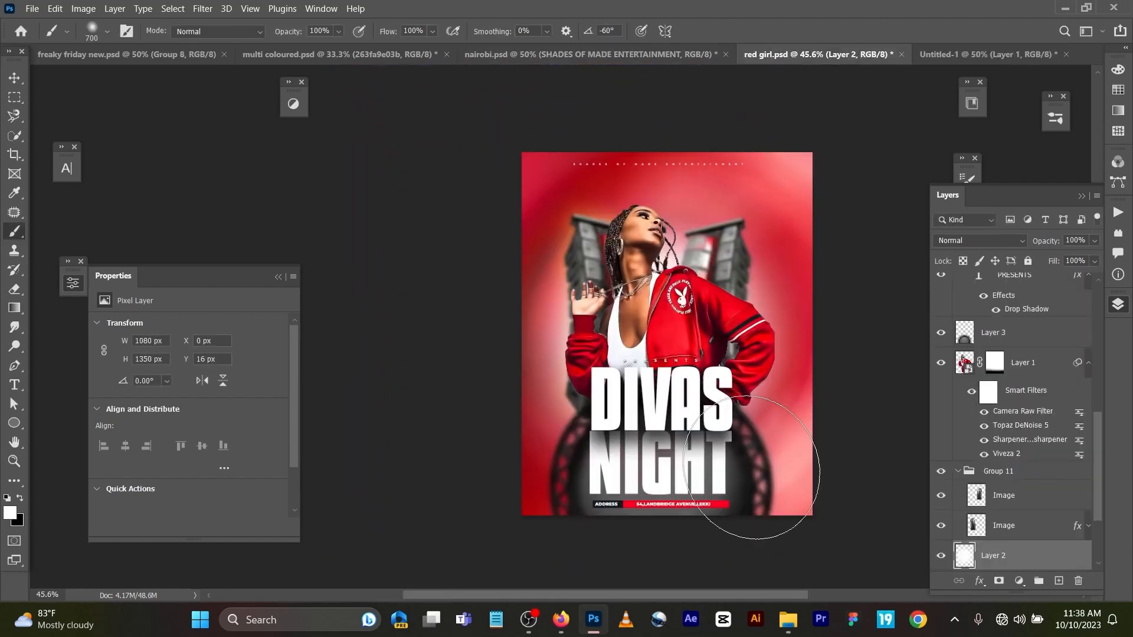
{"action": "key", "text": "v"}
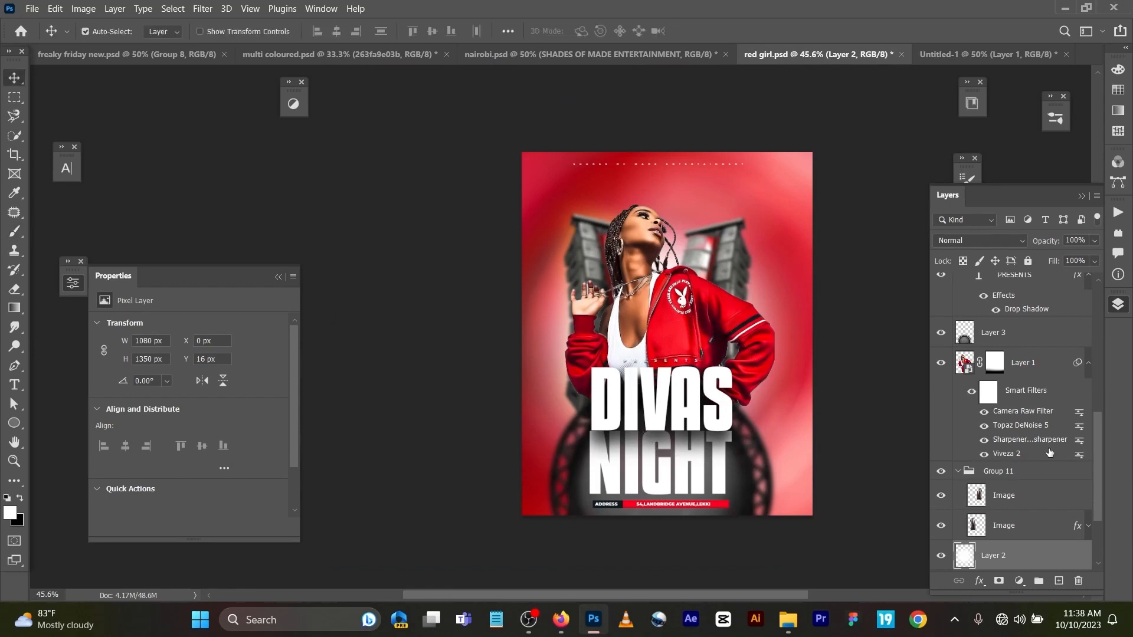
{"action": "left_click", "coordinate": [1036, 500]}
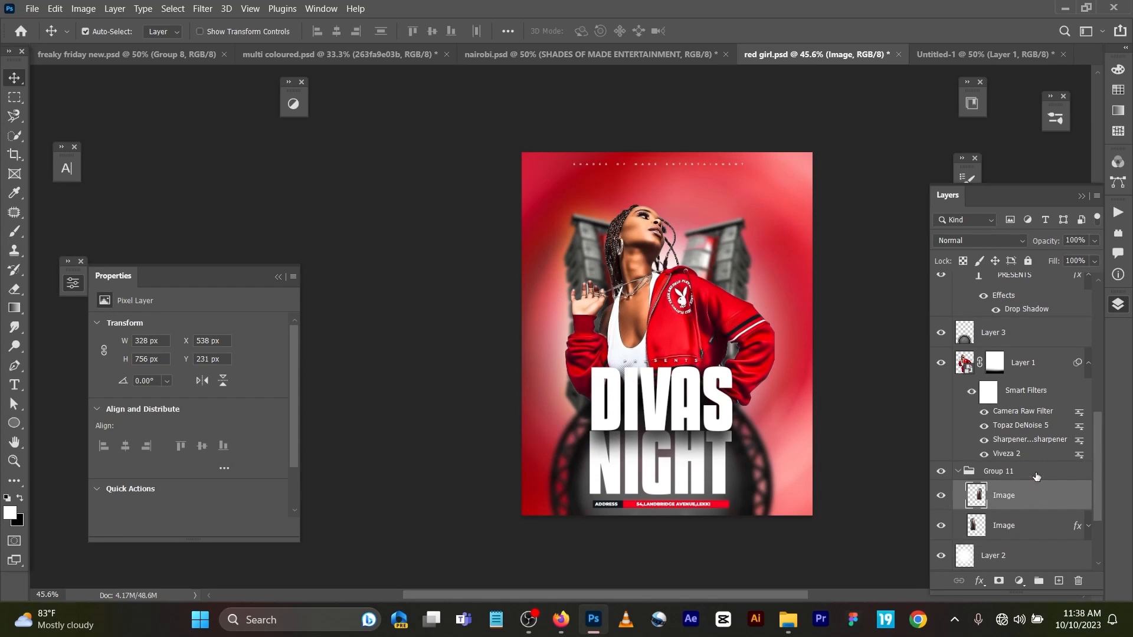
{"action": "left_click", "coordinate": [1037, 475]}
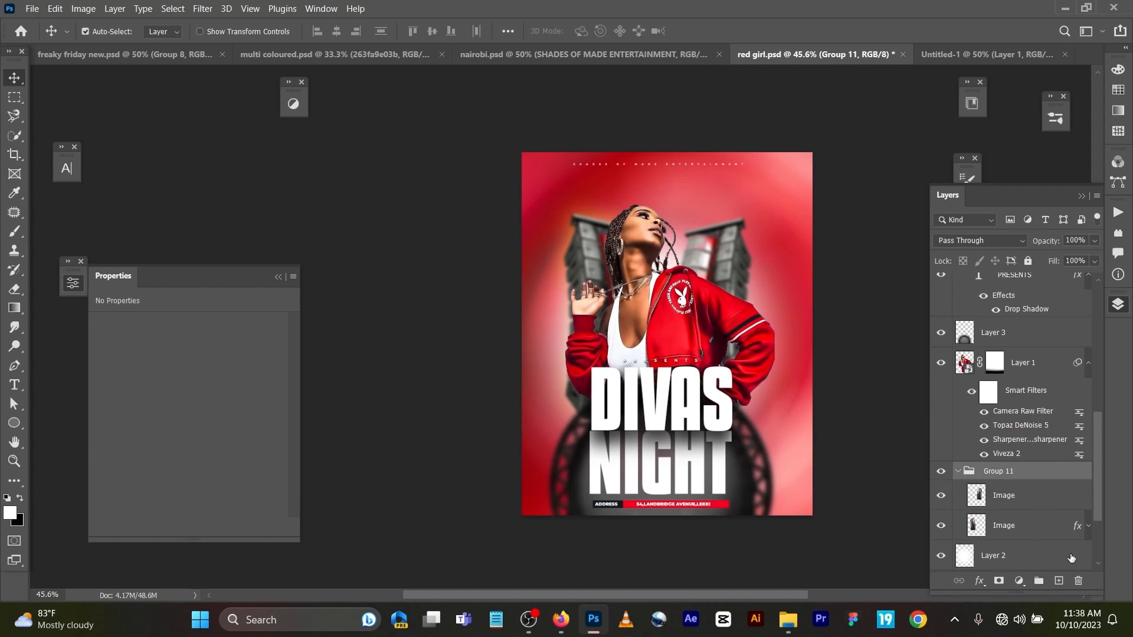
{"action": "left_click", "coordinate": [1077, 526]}
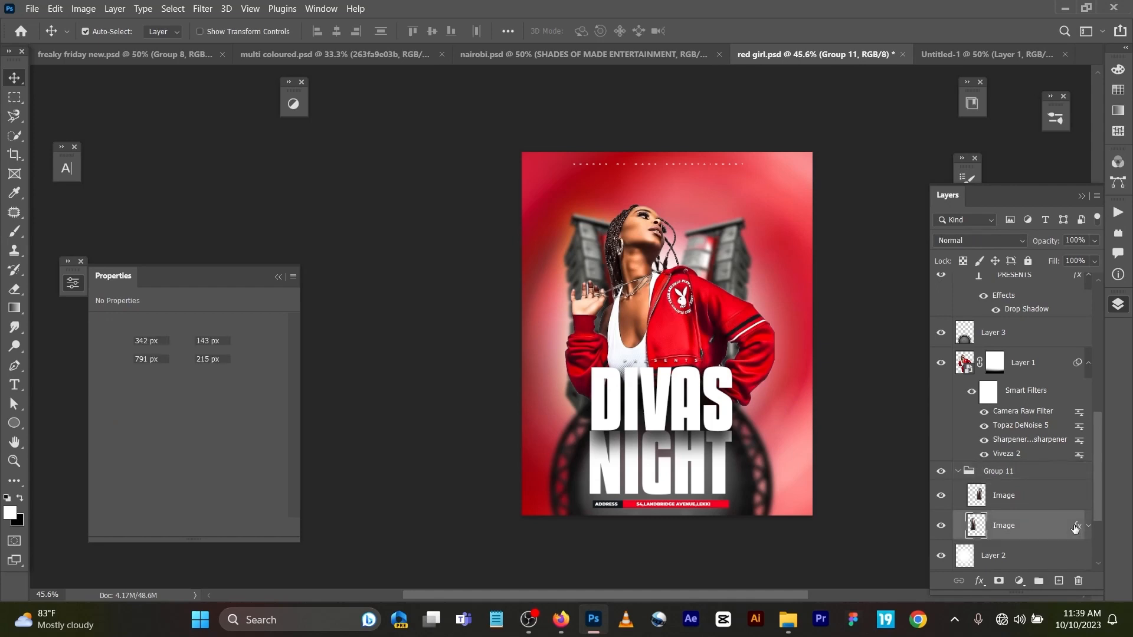
{"action": "double_click", "coordinate": [1075, 528]}
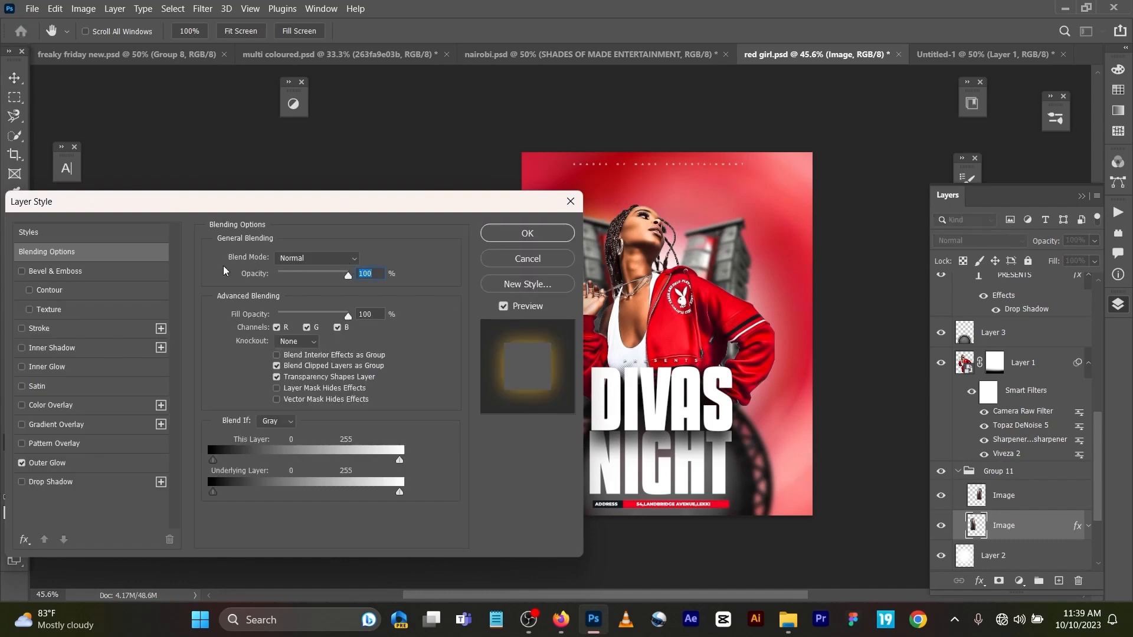
{"action": "left_click", "coordinate": [536, 261]}
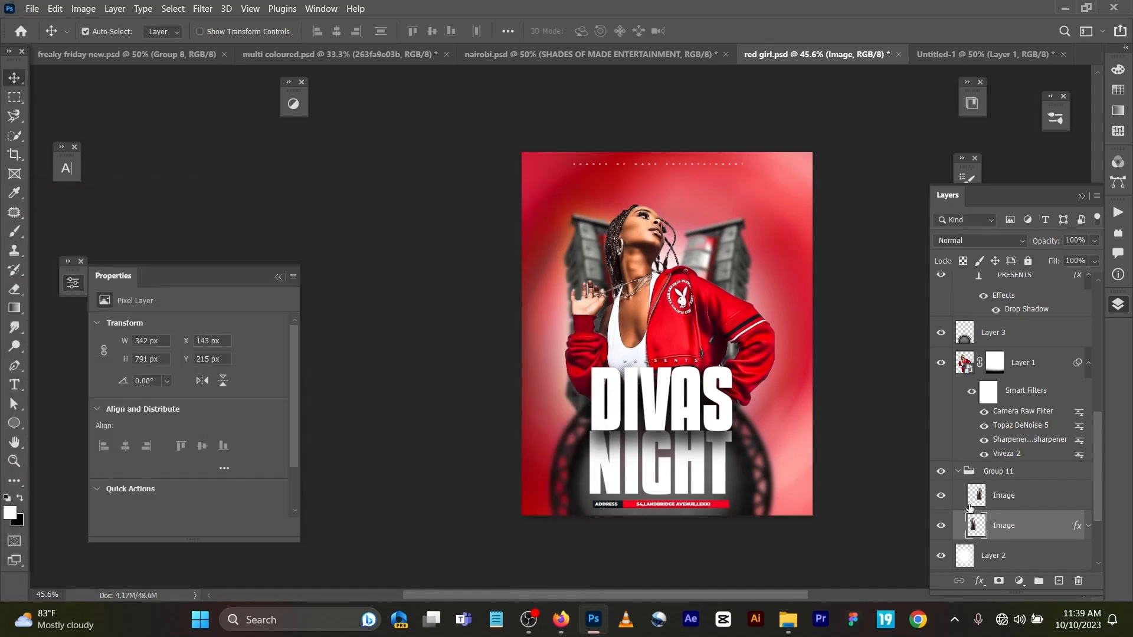
Apply a Gaussian Blur to the upper speaker Image layer in Group 11.
{"action": "scroll", "coordinate": [968, 506], "scroll_direction": "down", "scroll_amount": 3}
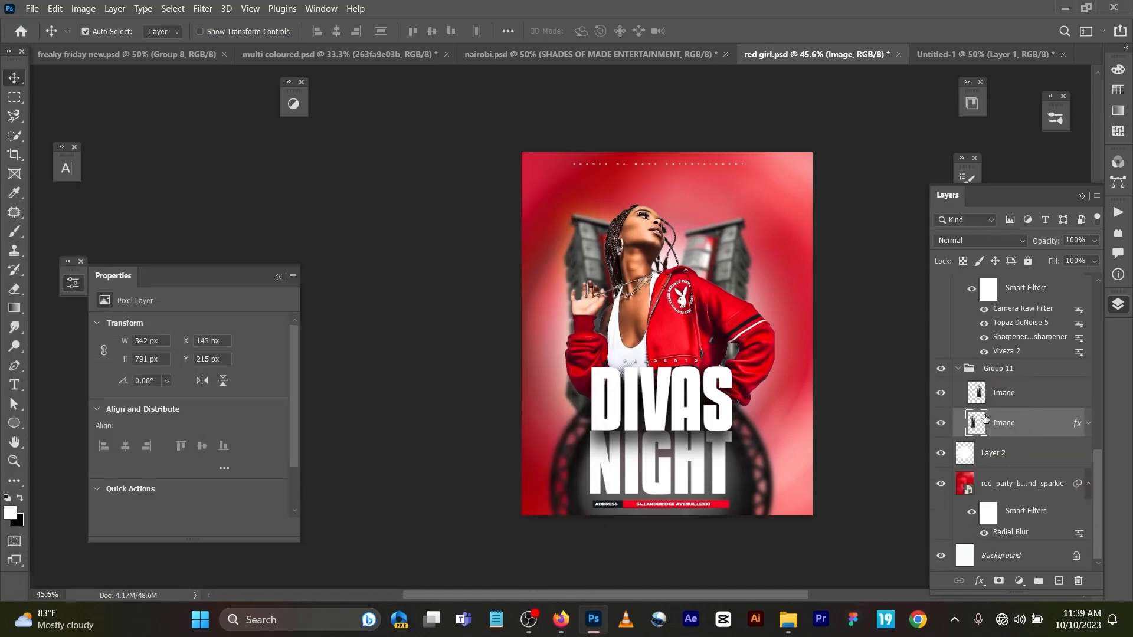
{"action": "left_click", "coordinate": [1001, 396]}
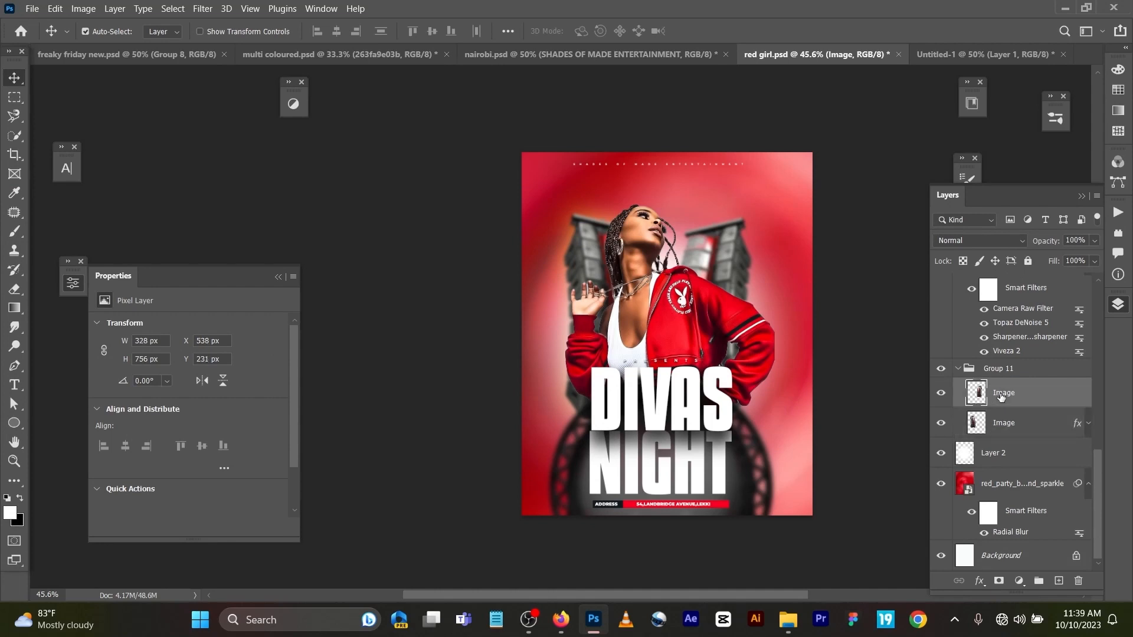
{"action": "left_click", "coordinate": [198, 6]}
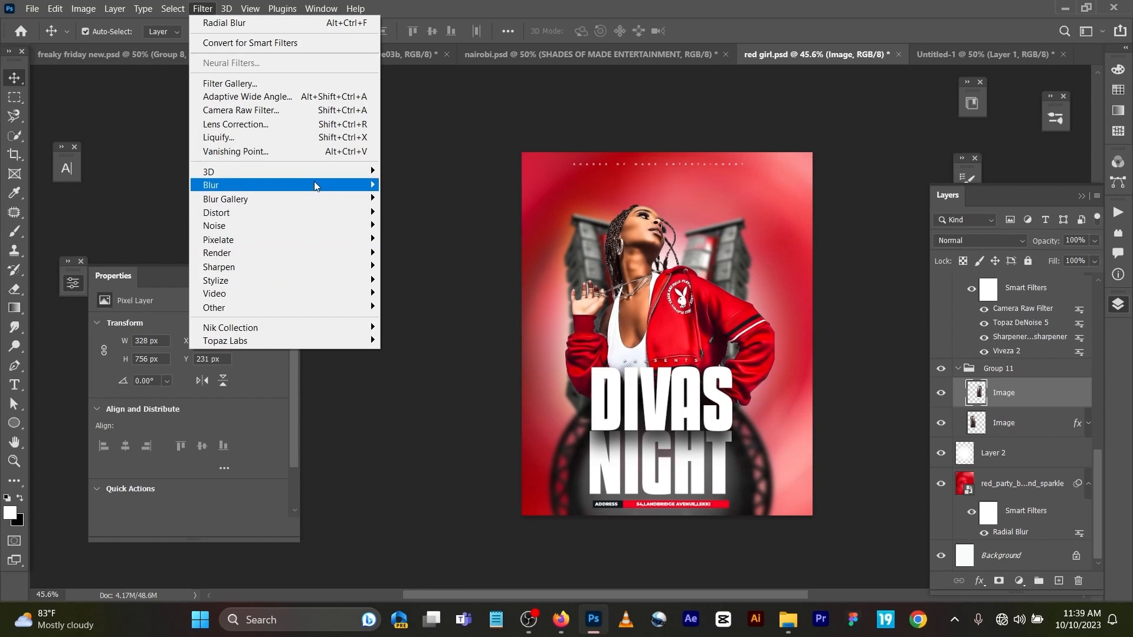
{"action": "mouse_move", "coordinate": [314, 185]}
{"action": "left_click", "coordinate": [426, 245]}
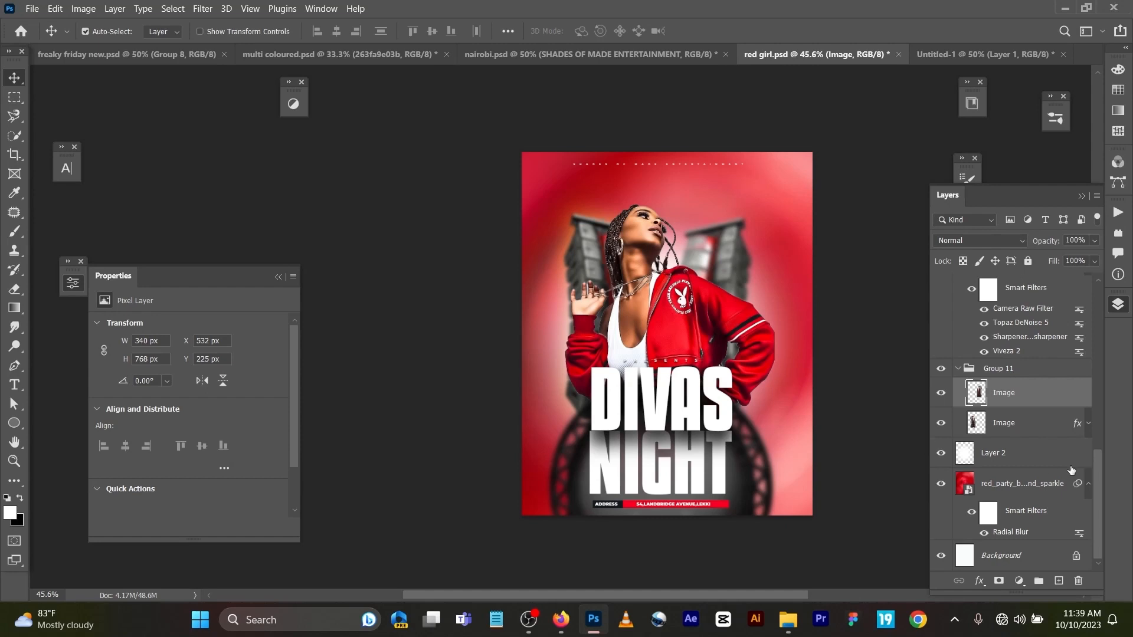
Review Layer 3, the woman's Layer 1 smart filters and the available Nik Collection and Topaz Labs filters.
{"action": "scroll", "coordinate": [1055, 453], "scroll_direction": "up", "scroll_amount": 4}
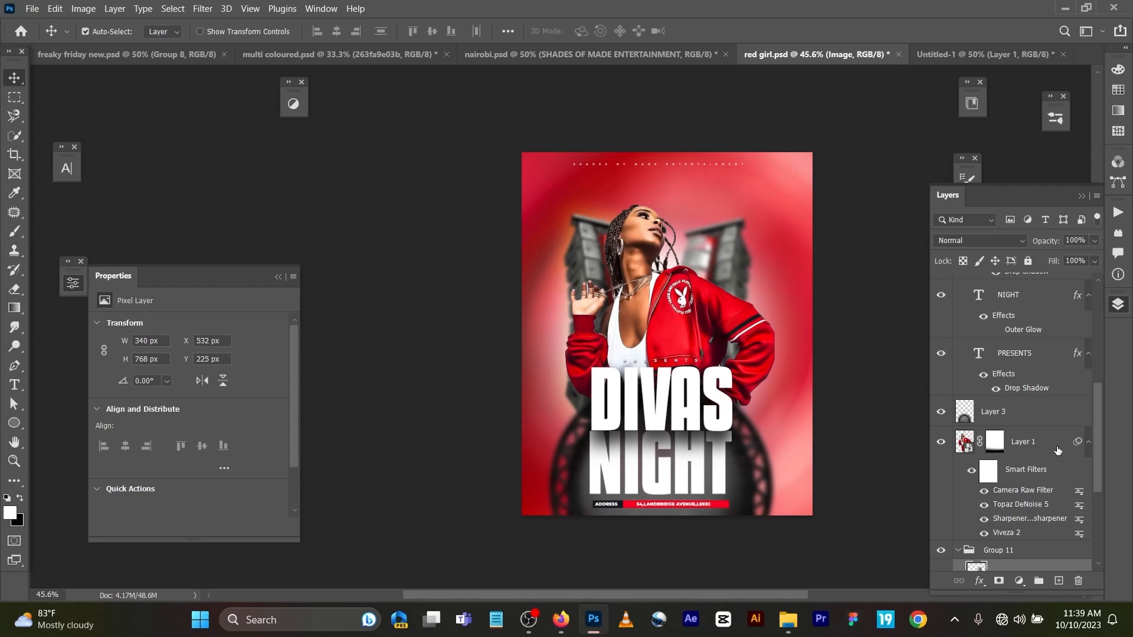
{"action": "left_click", "coordinate": [1005, 420]}
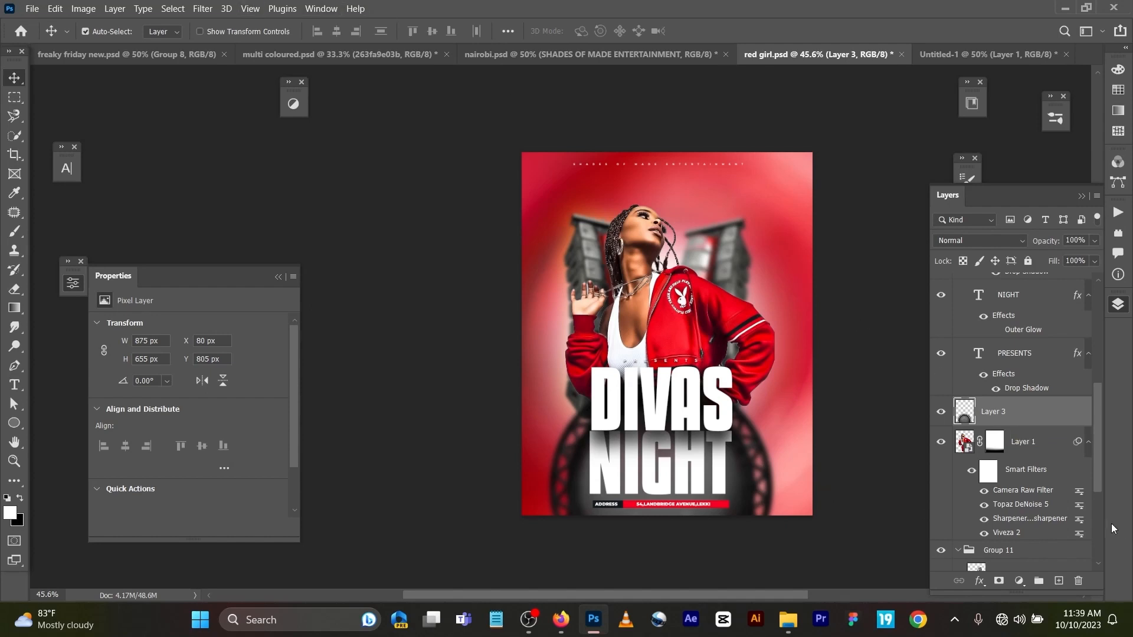
{"action": "left_click", "coordinate": [700, 304]}
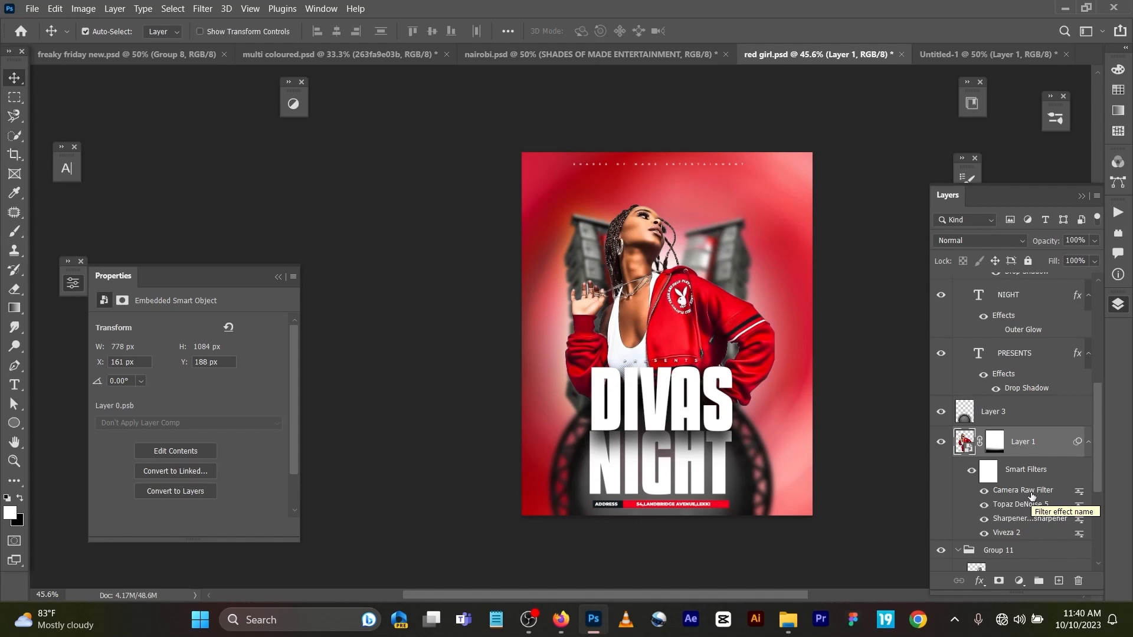
{"action": "left_click", "coordinate": [206, 7]}
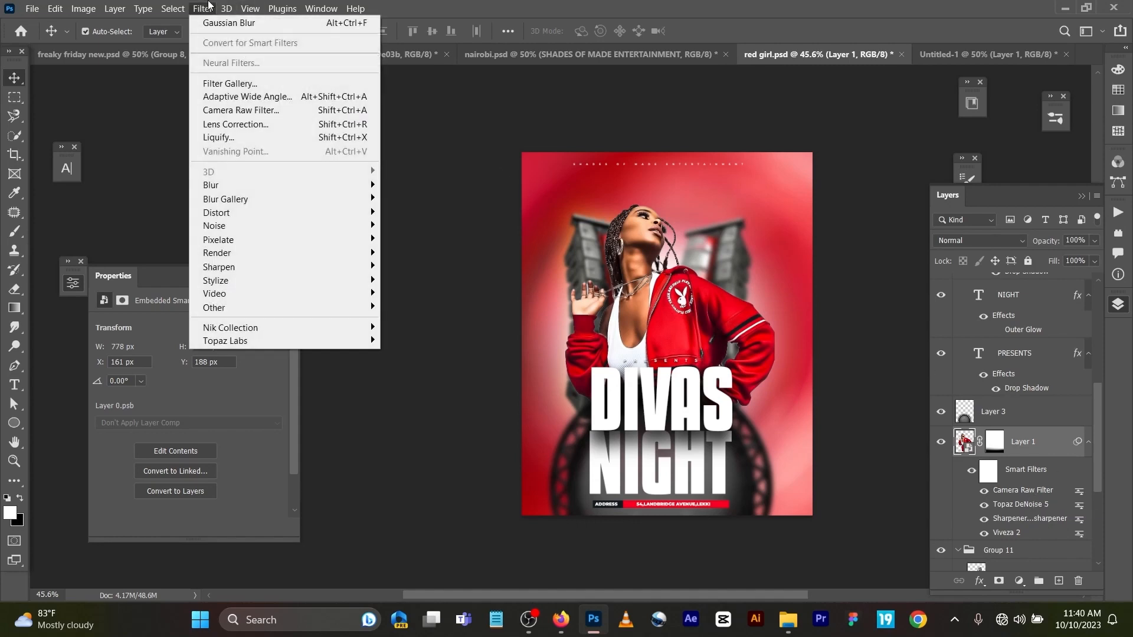
{"action": "mouse_move", "coordinate": [350, 334]}
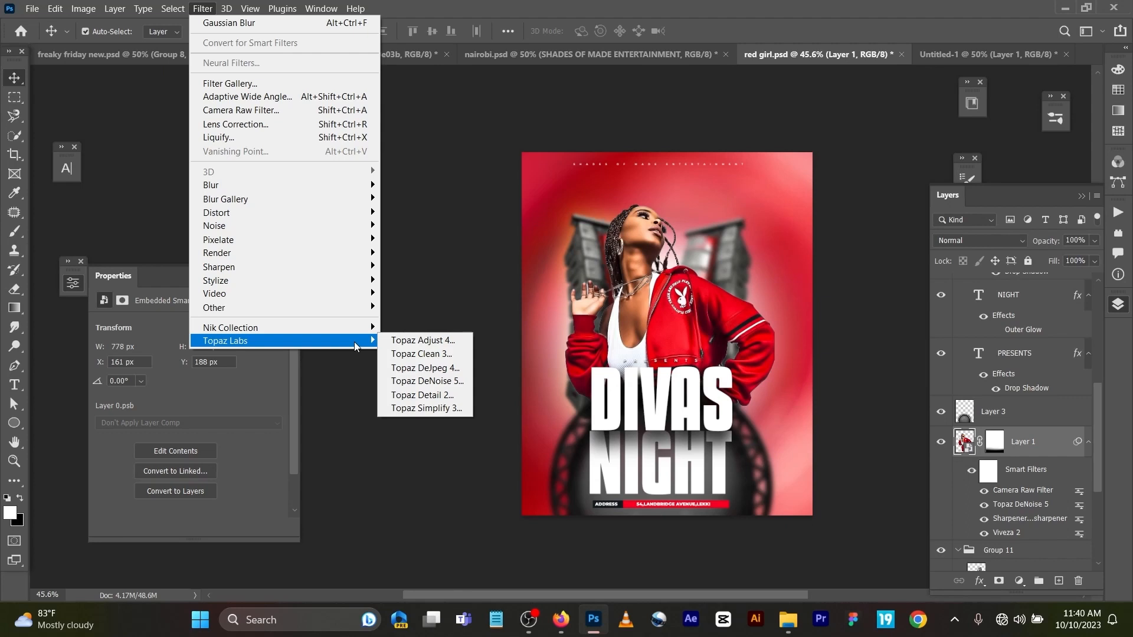
{"action": "left_click", "coordinate": [491, 276]}
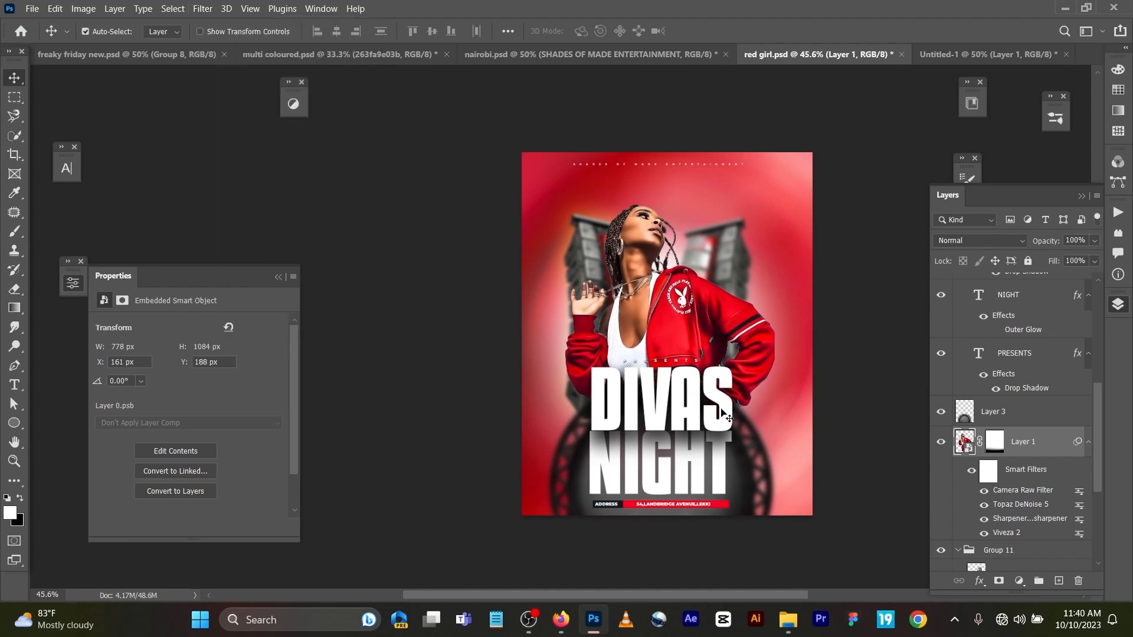
Inspect the font and character settings of the DIVAS text layer.
{"action": "left_click", "coordinate": [699, 409]}
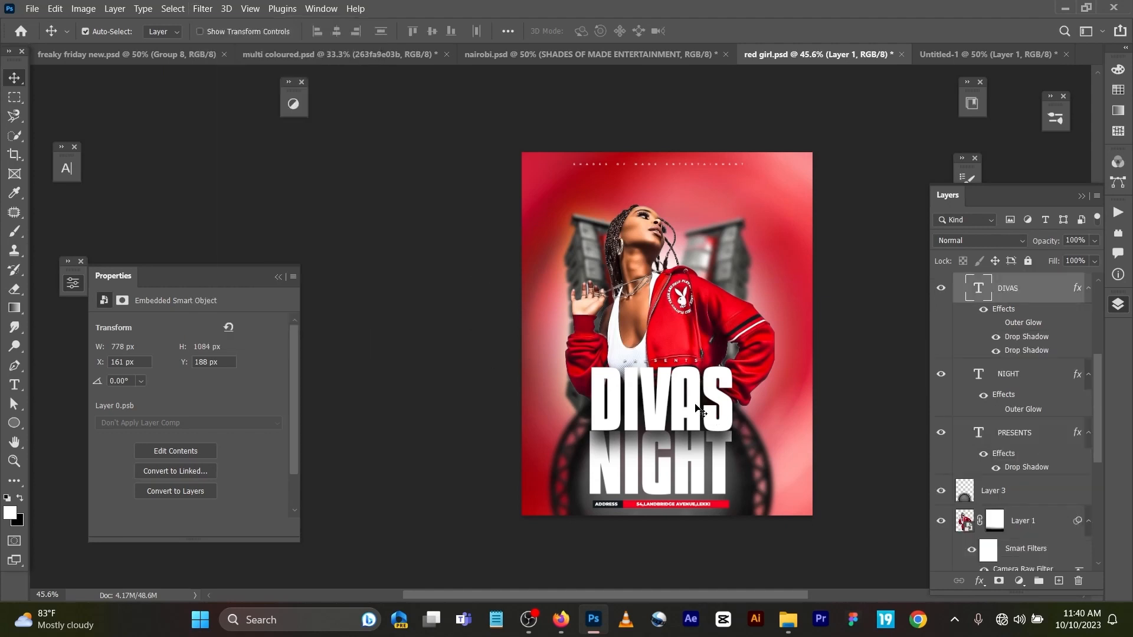
{"action": "double_click", "coordinate": [978, 289]}
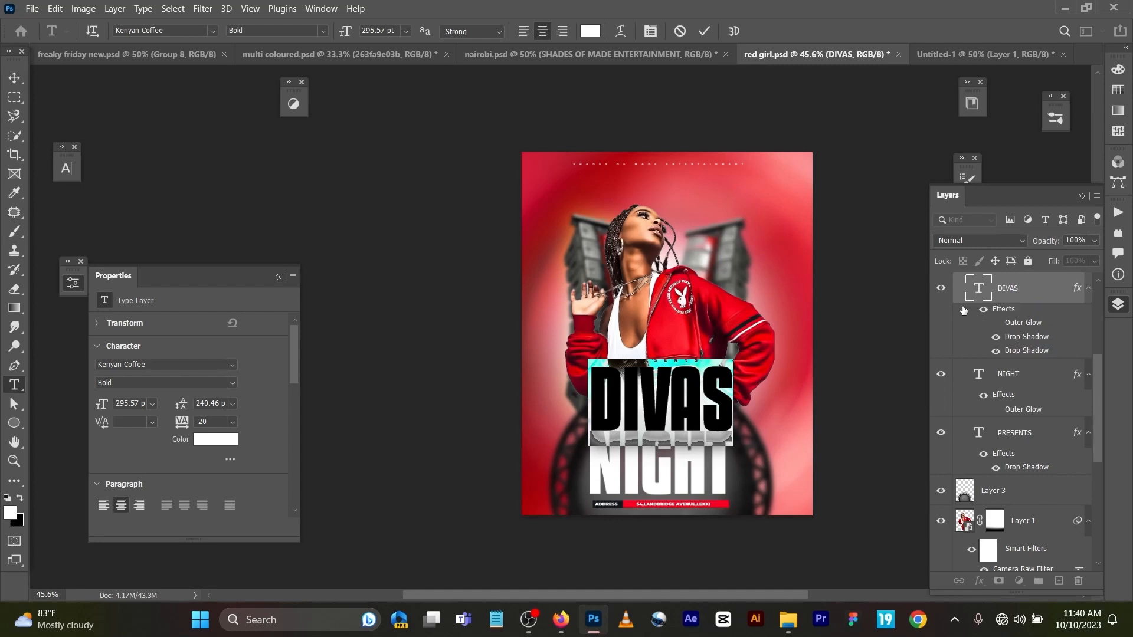
{"action": "left_click", "coordinate": [703, 31]}
{"action": "key", "text": "v"}
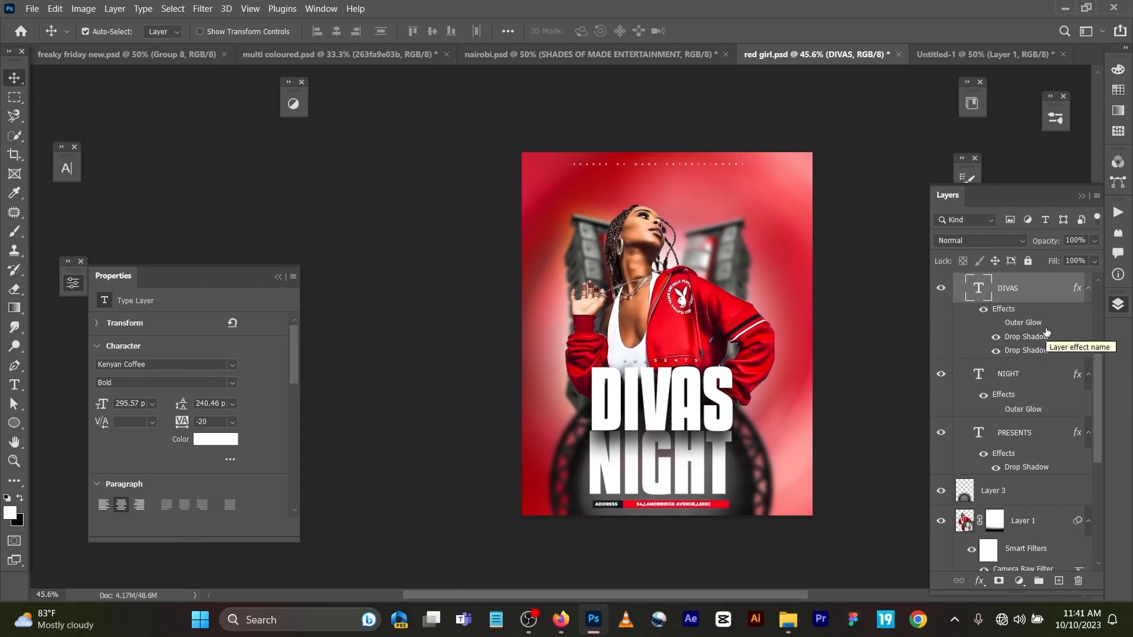
Review the settings of both drop shadows in the DIVAS text layer's style.
{"action": "double_click", "coordinate": [1074, 292]}
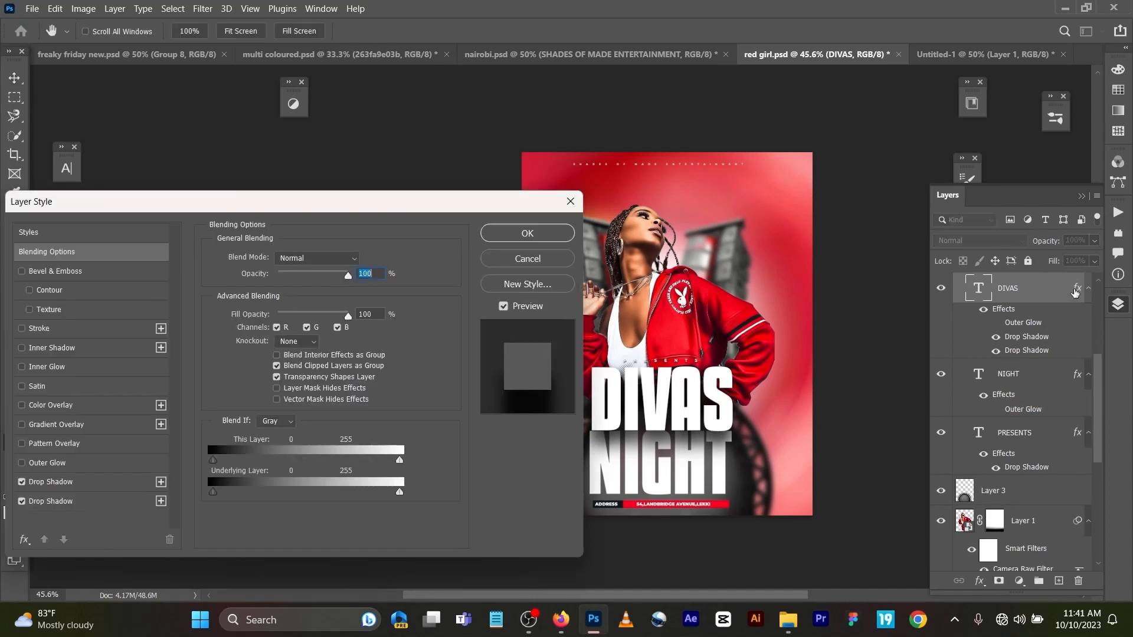
{"action": "left_click", "coordinate": [51, 484]}
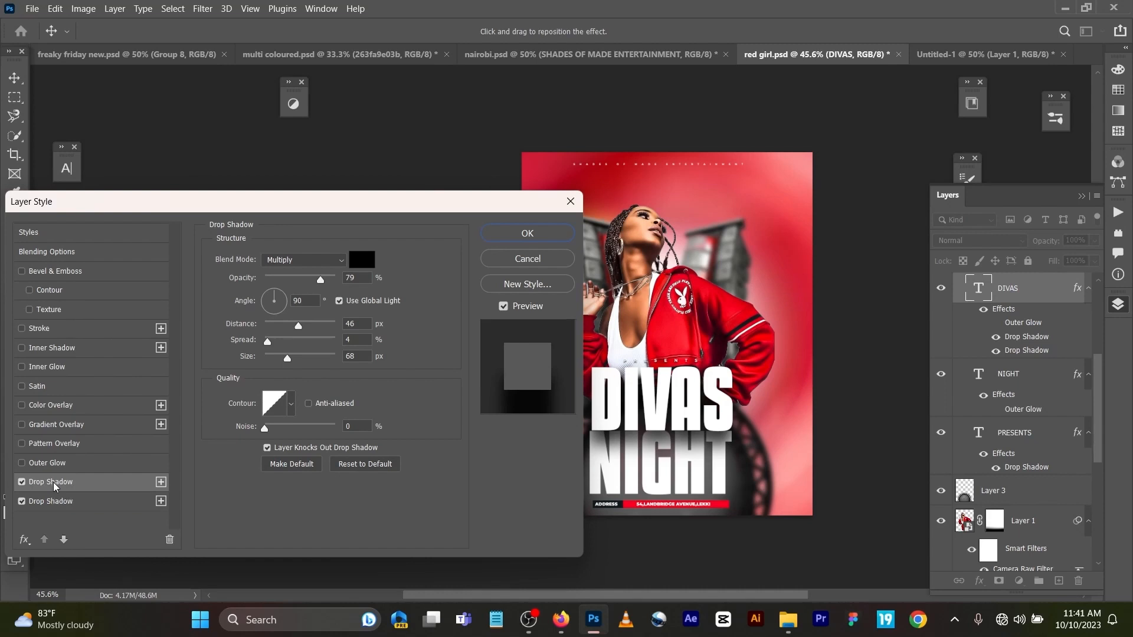
{"action": "left_click", "coordinate": [61, 502]}
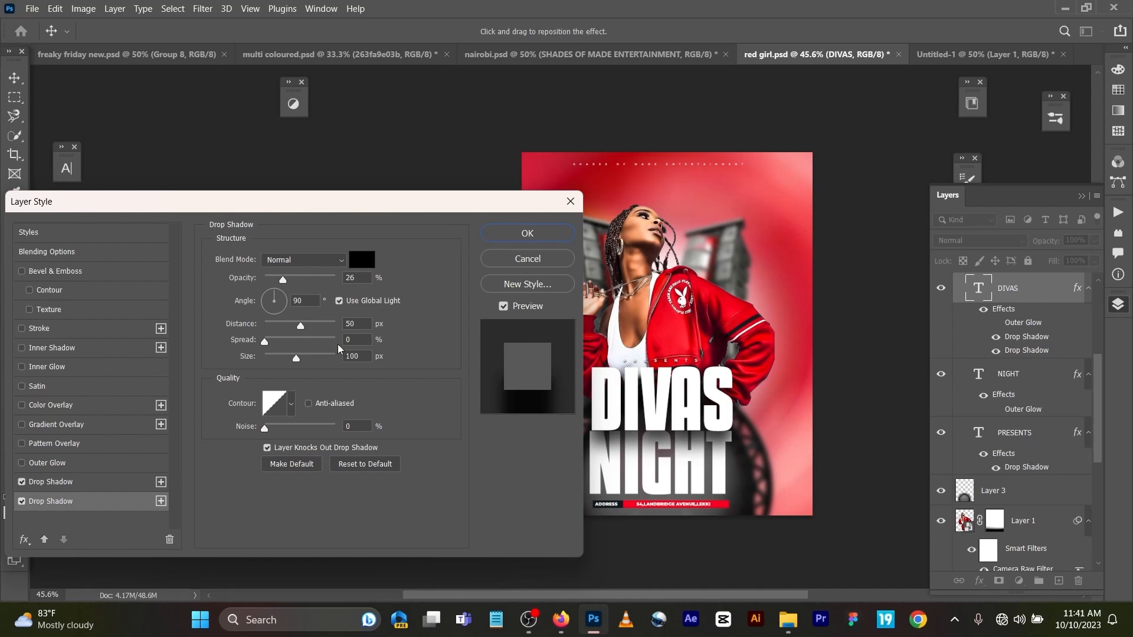
{"action": "left_click", "coordinate": [503, 233]}
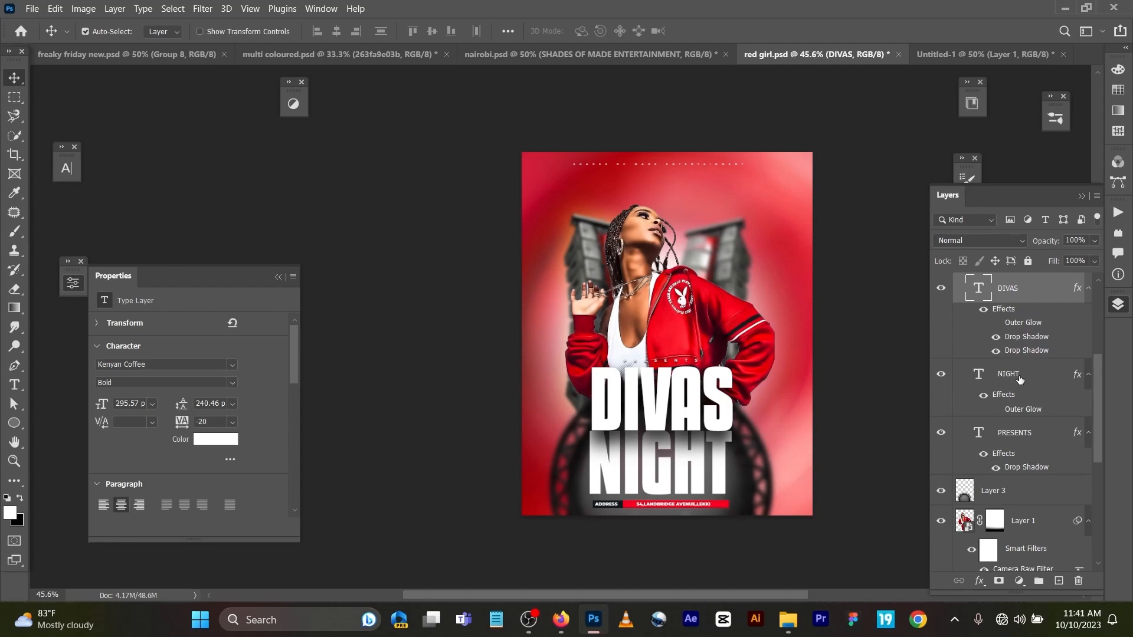
Move the NIGHT text layer above DIVAS for comparison, return it below DIVAS, and inspect the flyer's header text.
{"action": "left_click_drag", "start_coordinate": [1022, 377], "coordinate": [1024, 287]}
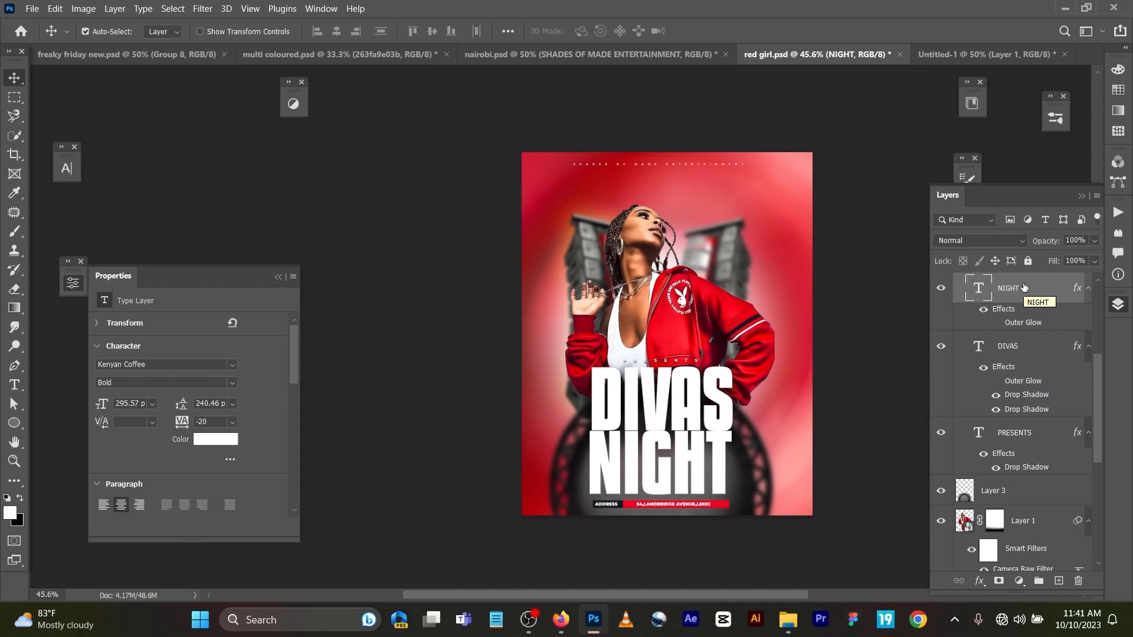
{"action": "left_click_drag", "start_coordinate": [1024, 287], "coordinate": [1019, 378]}
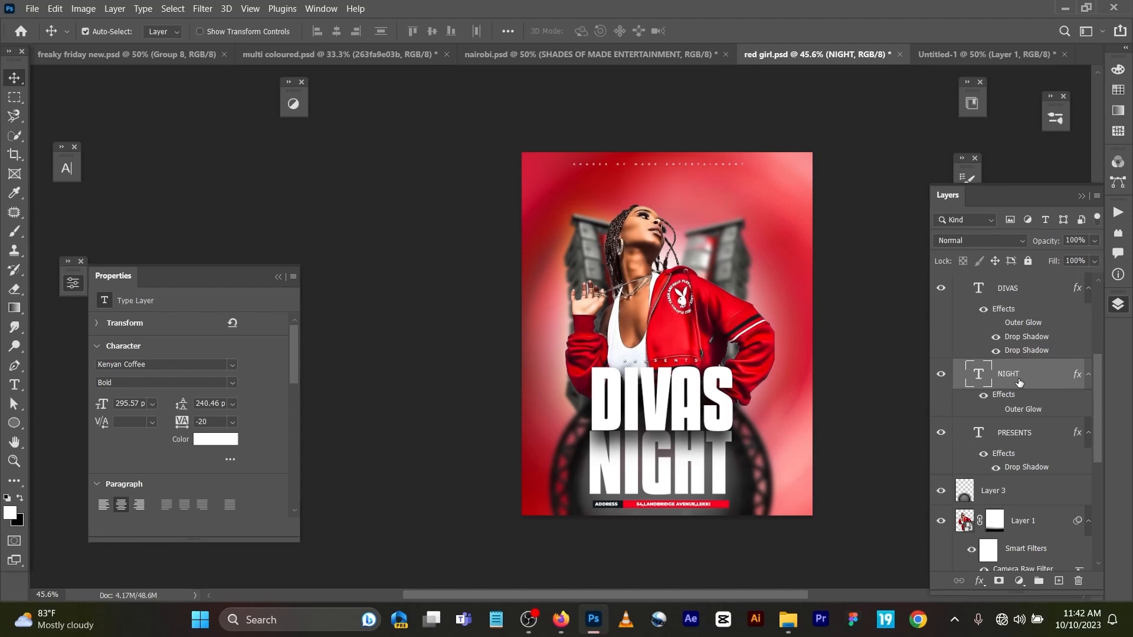
{"action": "scroll", "coordinate": [683, 168], "scroll_direction": "up", "scroll_amount": 5}
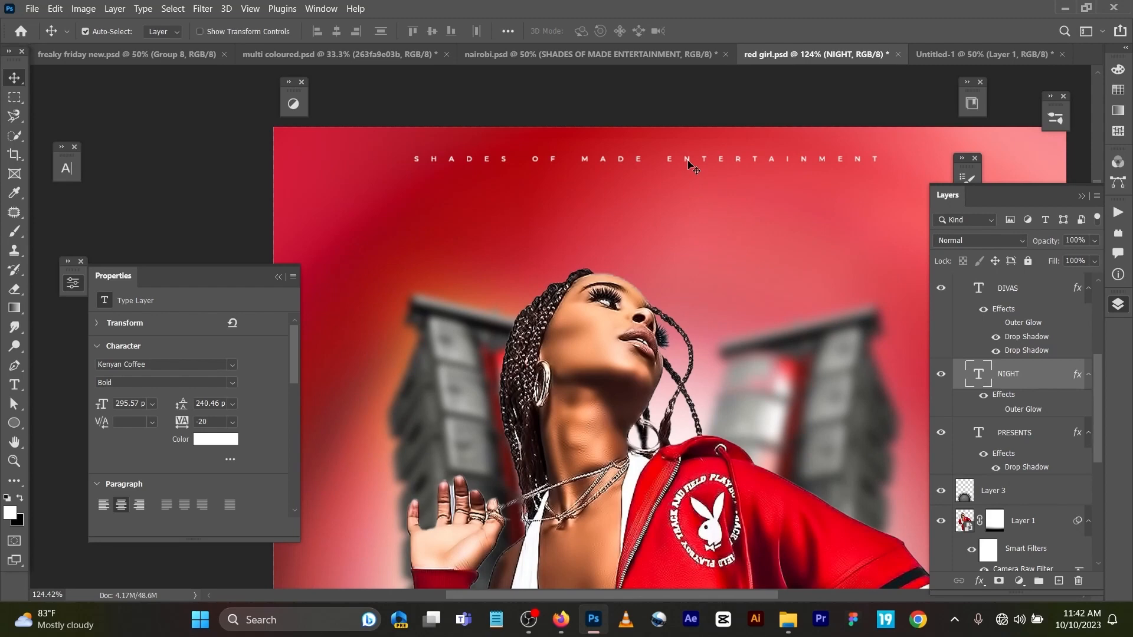
{"action": "scroll", "coordinate": [688, 162], "scroll_direction": "down", "scroll_amount": 5}
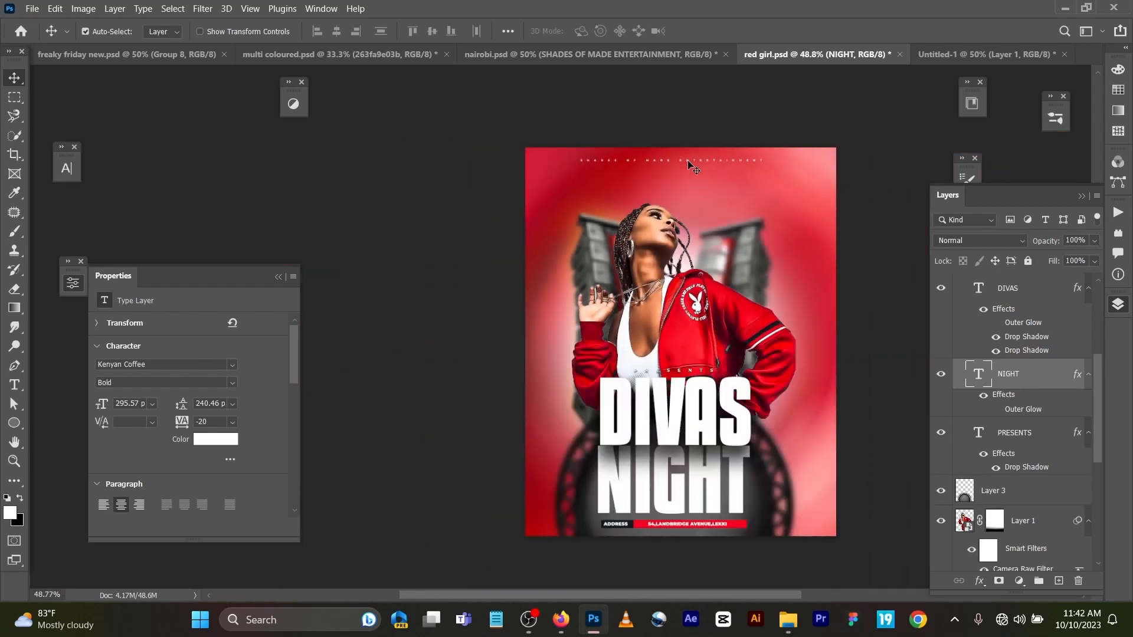